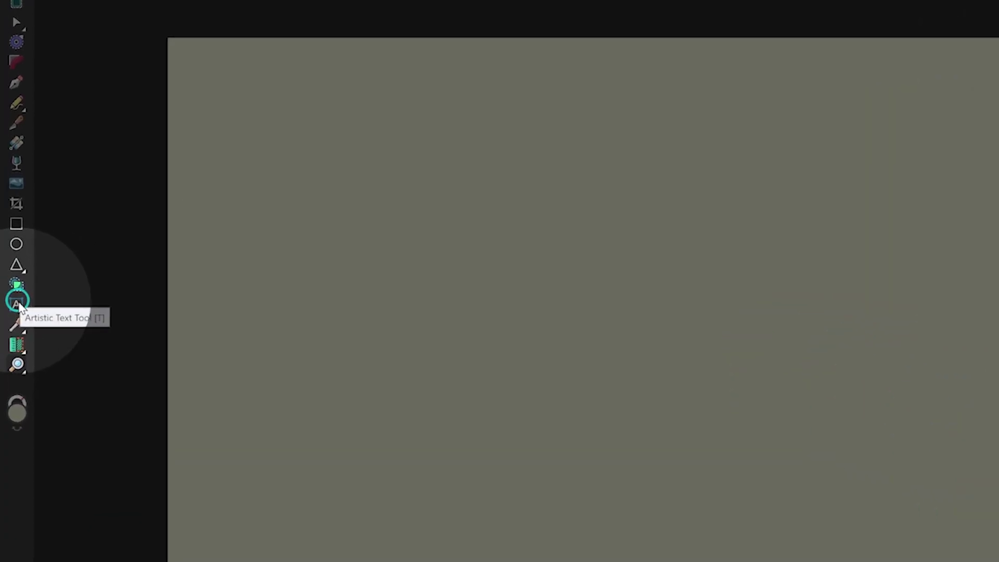
# - Place large artistic text reading WATER on the canvas in blue
pyautogui.click(14, 294)
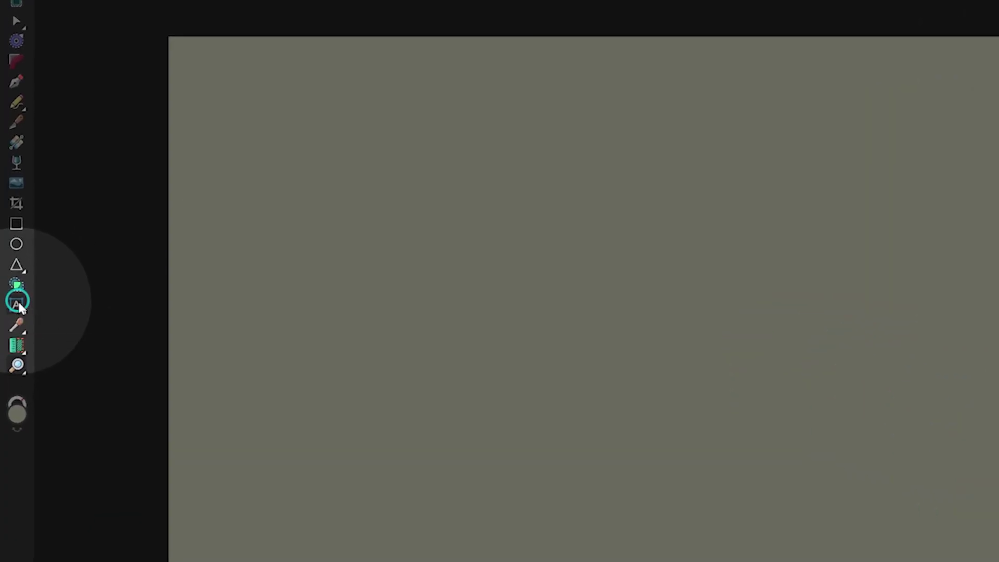
pyautogui.moveTo(77, 312); pyautogui.dragTo(76, 312)
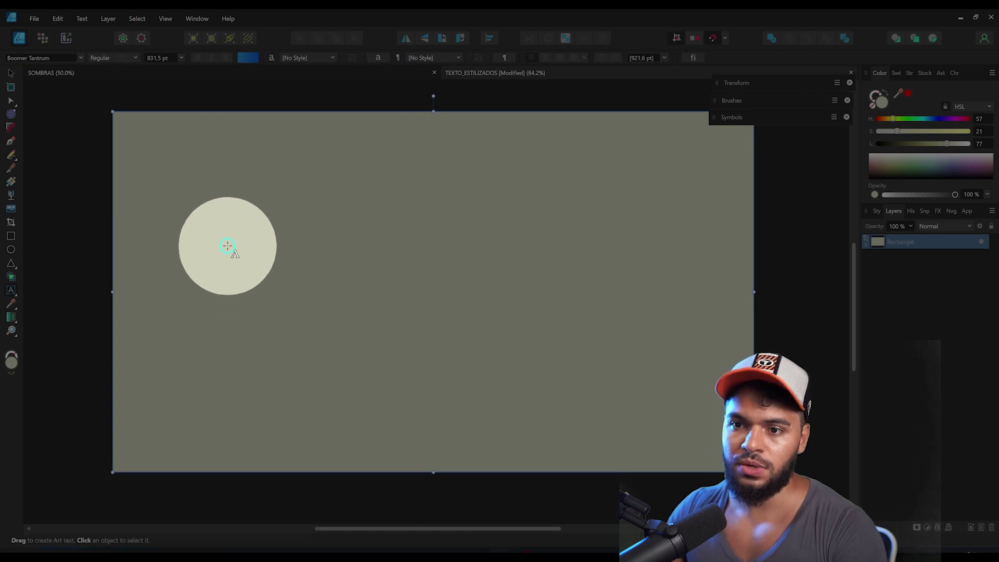
pyautogui.moveTo(215, 214); pyautogui.dragTo(335, 330)
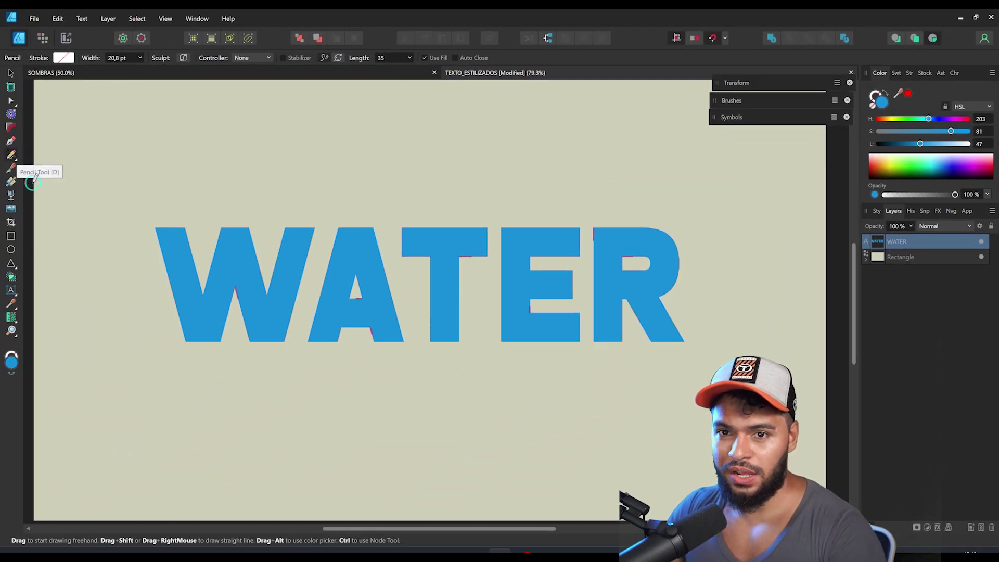
pyautogui.moveTo(150, 276)
pyautogui.mouseDown()
pyautogui.moveTo(197, 267)
pyautogui.moveTo(235, 282)
pyautogui.mouseUp()
pyautogui.moveTo(480, 281)
pyautogui.mouseDown()
pyautogui.moveTo(522, 288)
pyautogui.moveTo(609, 266)
pyautogui.moveTo(657, 281)
pyautogui.moveTo(704, 269)
pyautogui.moveTo(705, 290)
pyautogui.moveTo(542, 290)
pyautogui.mouseUp()
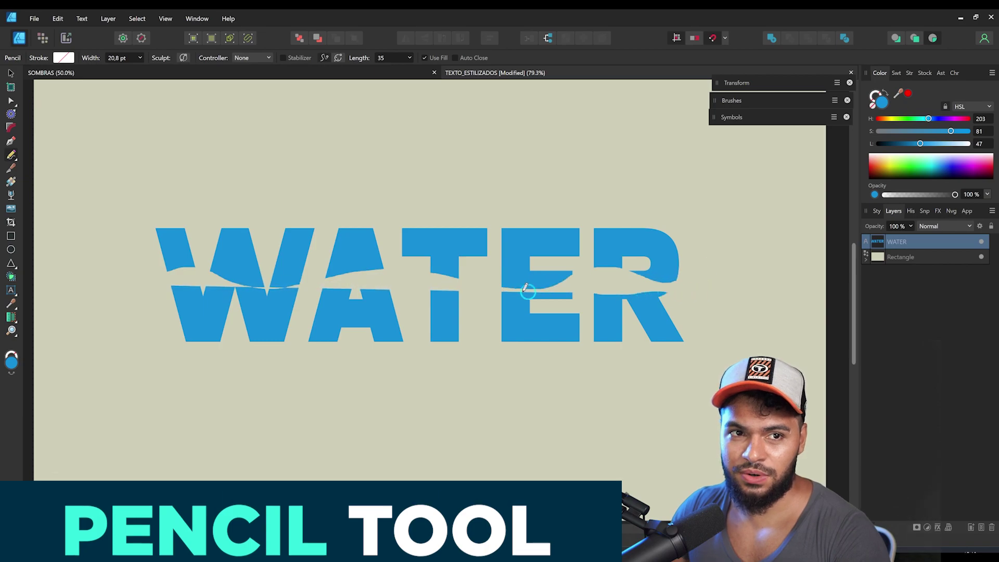
pyautogui.moveTo(542, 290); pyautogui.dragTo(114, 282)
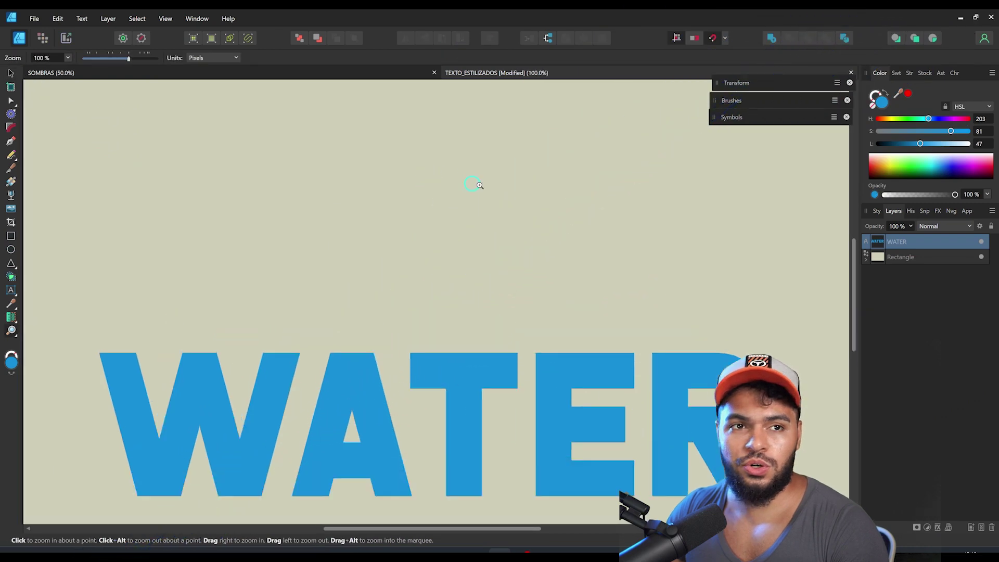
# - Draw a square with the Rectangle tool in the empty area above the WATER text
pyautogui.scroll(4, 489, 191)
pyautogui.click(12, 237)
pyautogui.click(404, 194)
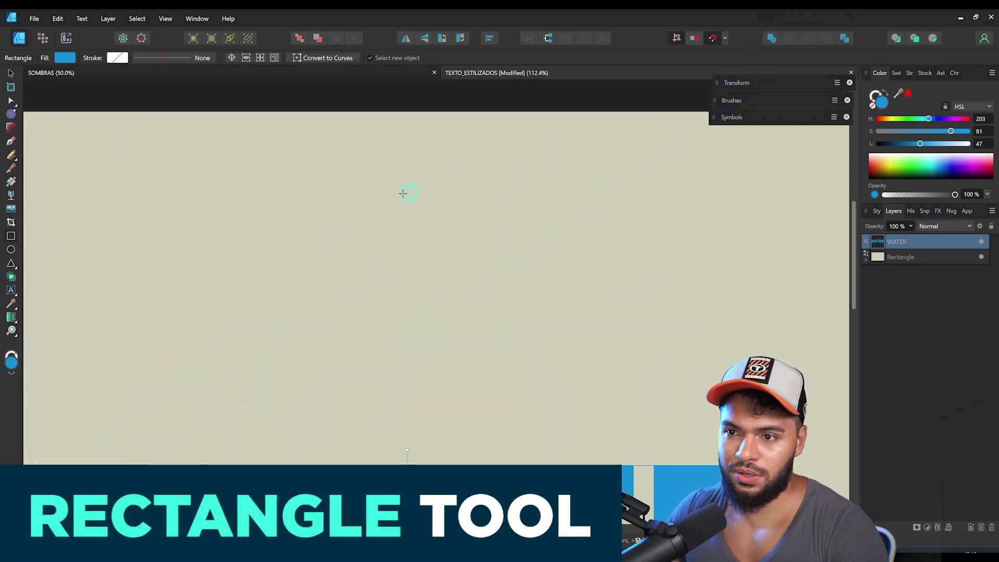
pyautogui.moveTo(345, 206); pyautogui.dragTo(539, 326)
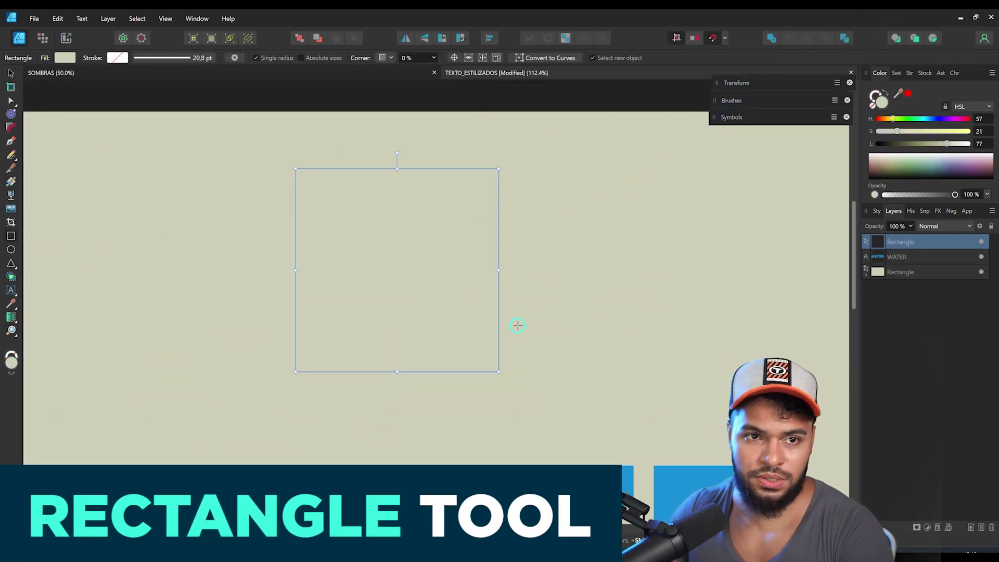
# - Fill the square with neutral grey, setting saturation to 0 and lightness to 65
pyautogui.press('z')
pyautogui.moveTo(396, 281); pyautogui.dragTo(403, 280)
pyautogui.press('v')
pyautogui.moveTo(947, 143)
pyautogui.mouseDown()
pyautogui.moveTo(879, 134)
pyautogui.moveTo(937, 148)
pyautogui.mouseUp()
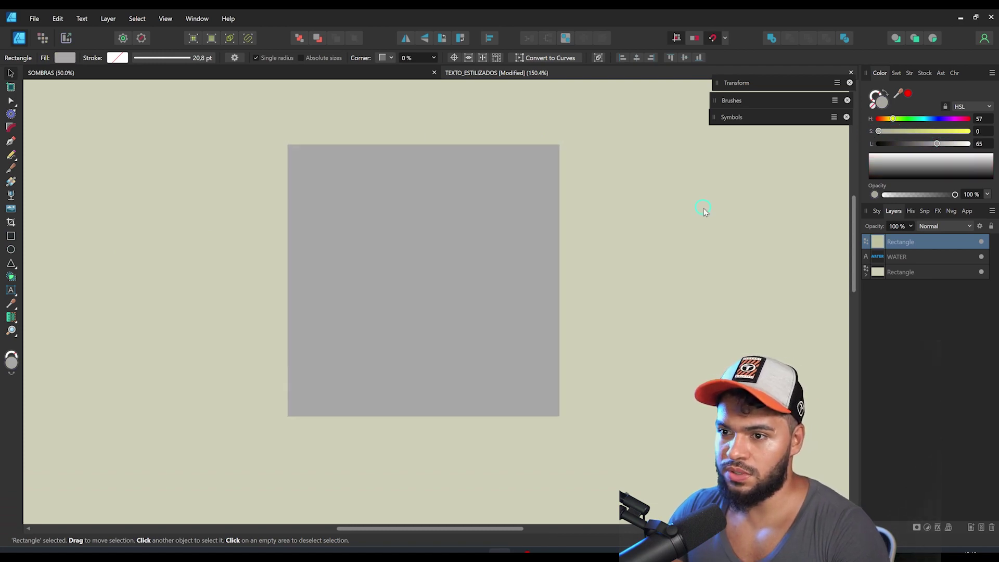
# - Create a symbol from the grey square
pyautogui.press('z')
pyautogui.moveTo(431, 257); pyautogui.dragTo(447, 255)
pyautogui.click(722, 120)
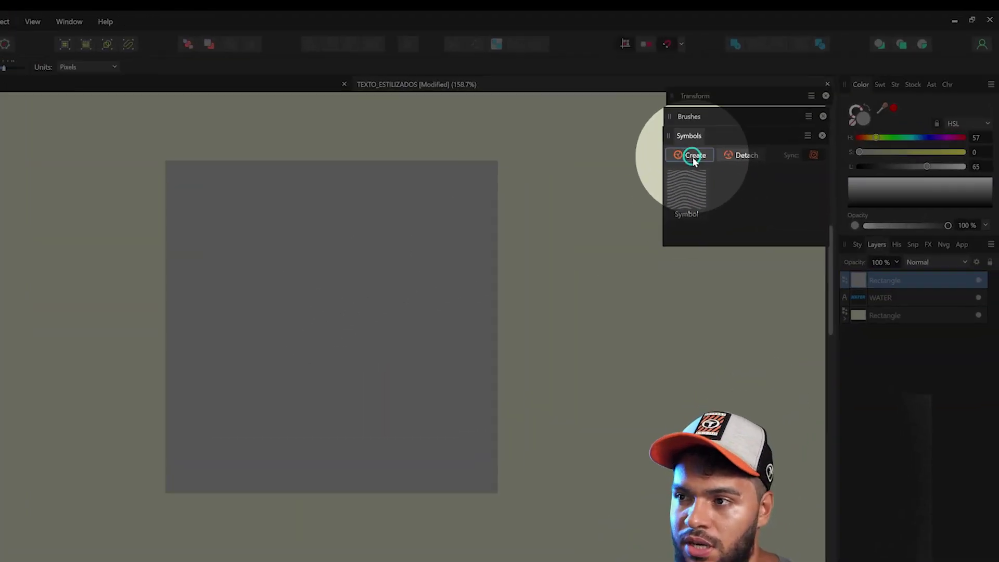
pyautogui.click(694, 156)
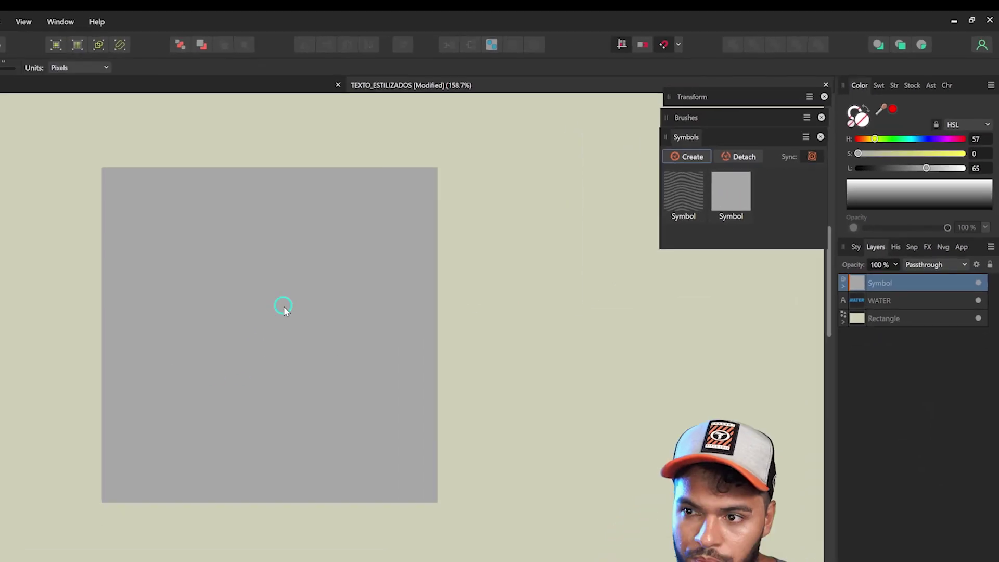
# - Duplicate the square symbol to both sides of the original to form an edge-to-edge row of three
pyautogui.click(283, 307)
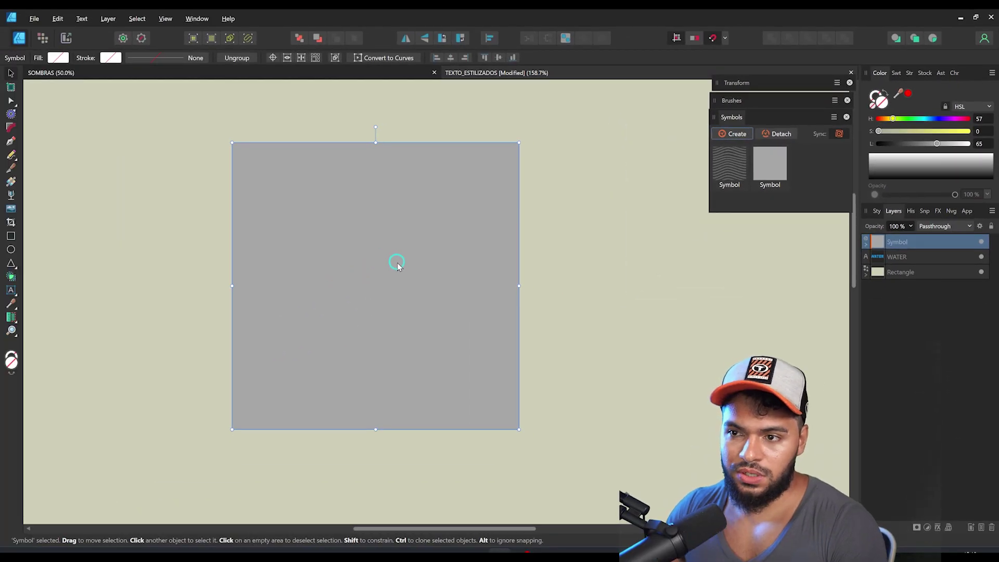
pyautogui.moveTo(397, 264); pyautogui.dragTo(684, 274)
pyautogui.moveTo(683, 275); pyautogui.dragTo(124, 270)
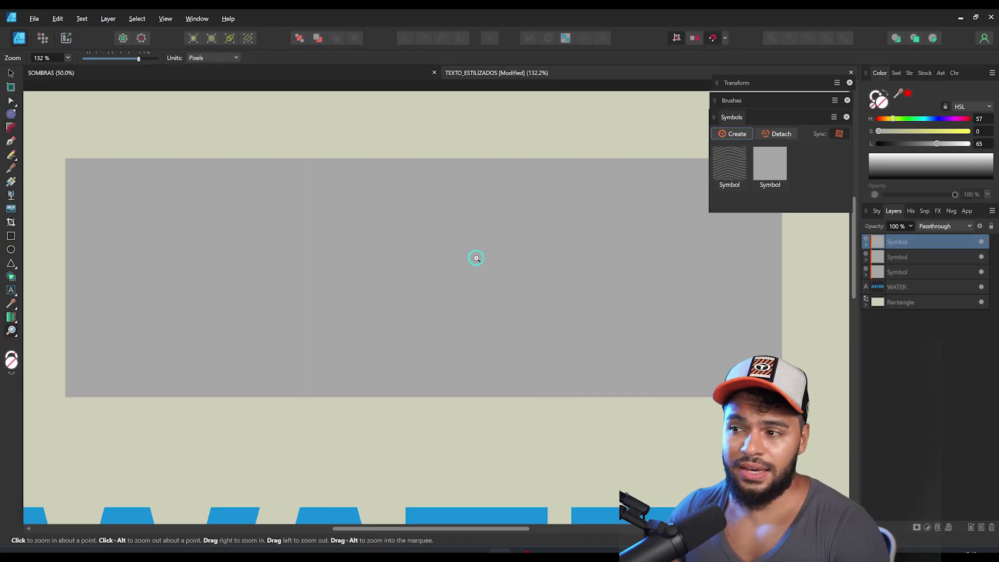
# - Draw a horizontal bar nested inside the middle symbol's square and set its fill lightness to 33
pyautogui.click(470, 261)
pyautogui.click(896, 257)
pyautogui.doubleClick(336, 252)
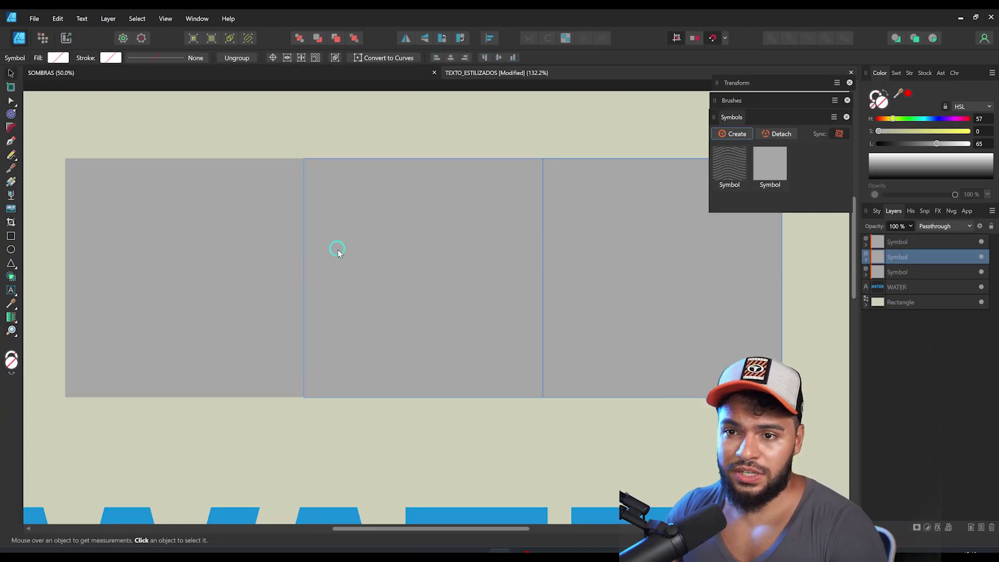
pyautogui.click(12, 235)
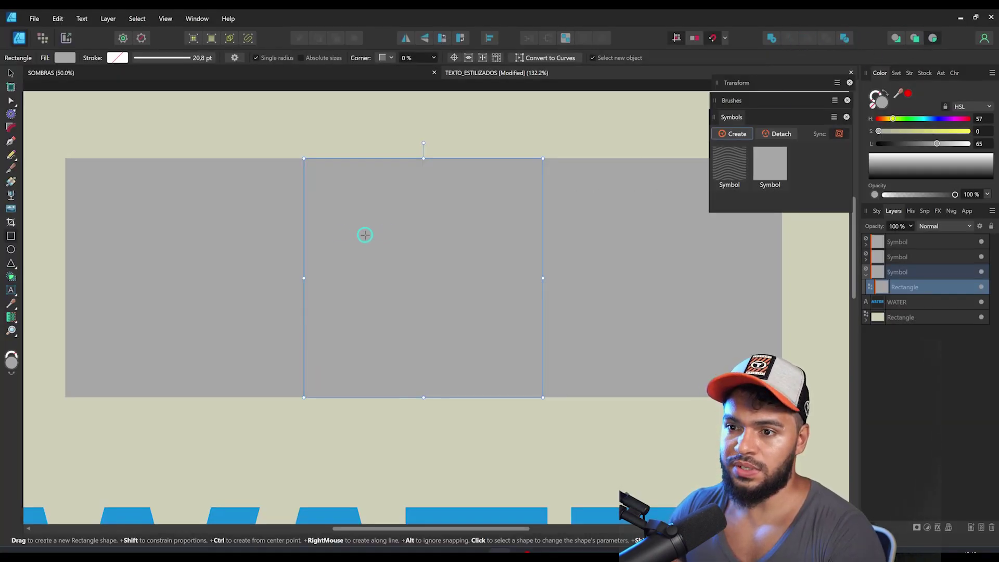
pyautogui.moveTo(454, 267); pyautogui.dragTo(500, 268)
pyautogui.moveTo(880, 144); pyautogui.dragTo(907, 143)
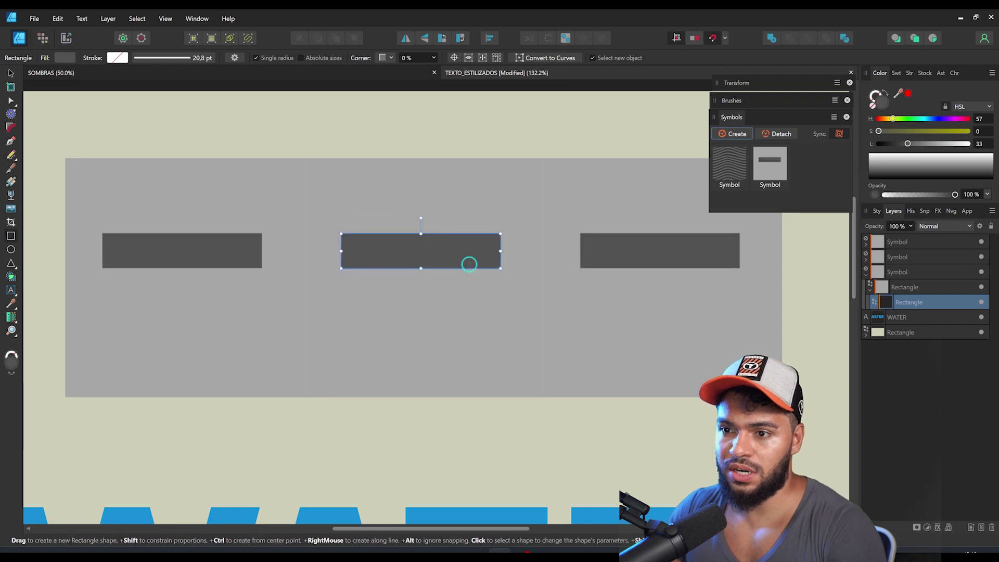
# - Thin the dark bar and stretch it across the full width of the middle symbol
pyautogui.press('v')
pyautogui.moveTo(498, 235); pyautogui.dragTo(476, 257)
pyautogui.moveTo(403, 267)
pyautogui.mouseDown()
pyautogui.moveTo(373, 253)
pyautogui.moveTo(469, 244)
pyautogui.moveTo(400, 265)
pyautogui.mouseUp()
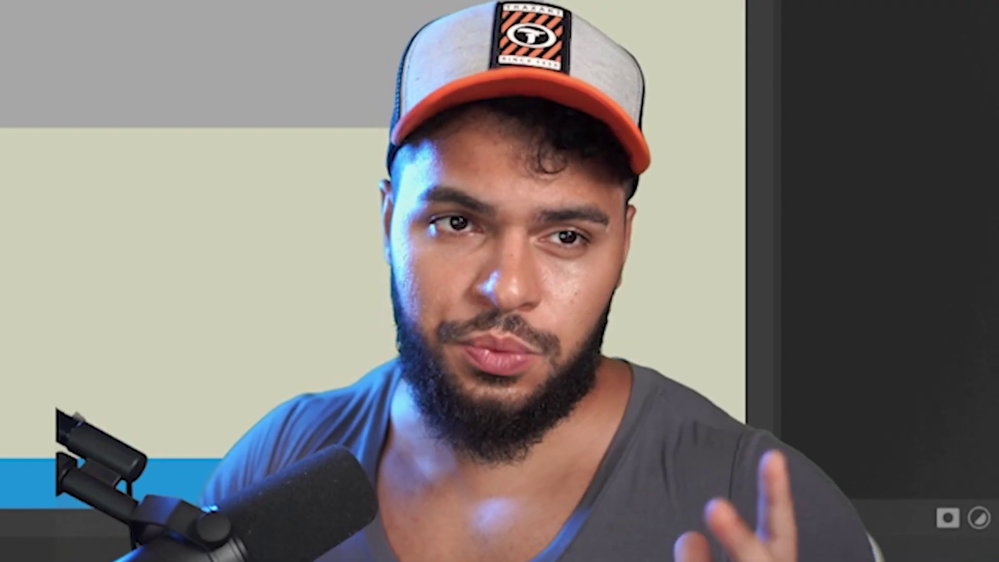
pyautogui.moveTo(438, 255); pyautogui.dragTo(530, 243)
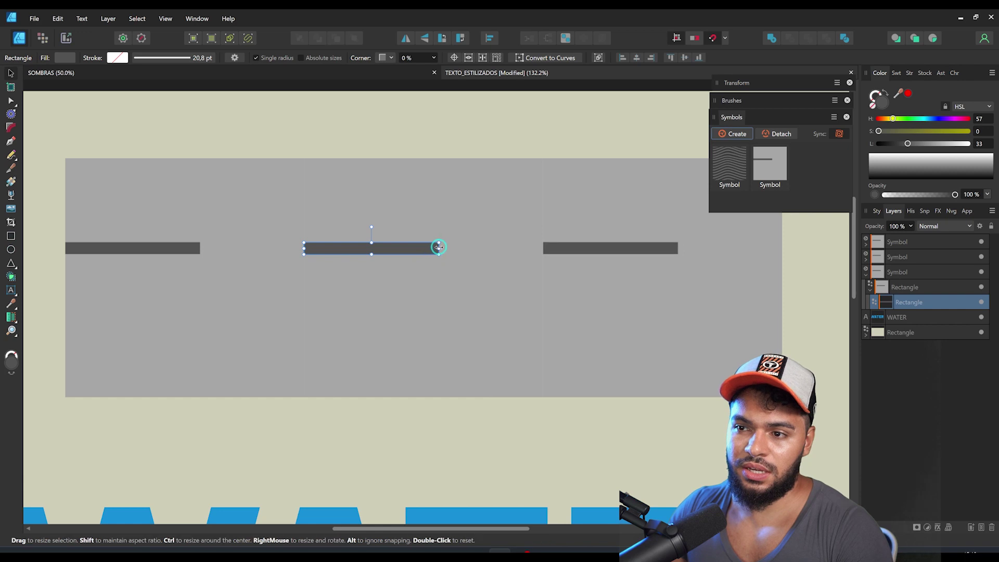
# - Duplicate the thin stripe downward at even spacing until the stripes fill the symbol's height
pyautogui.moveTo(435, 247); pyautogui.dragTo(438, 188)
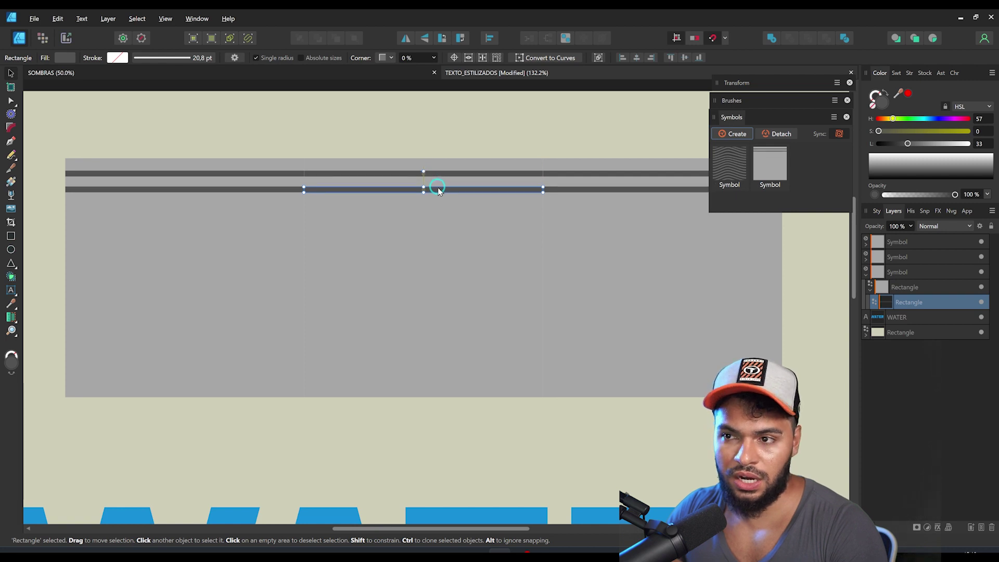
pyautogui.hotkey('ctrl', 'j')
pyautogui.hotkey('ctrl', 'j')
pyautogui.hotkey('ctrl', 'j')
pyautogui.hotkey('ctrl', 'j')
pyautogui.hotkey('ctrl', 'j')
pyautogui.hotkey('ctrl', 'j')
pyautogui.hotkey('ctrl', 'j')
pyautogui.hotkey('ctrl', 'j')
pyautogui.hotkey('ctrl', 'j')
pyautogui.hotkey('ctrl', 'j')
pyautogui.hotkey('ctrl', 'j')
pyautogui.hotkey('ctrl', 'j')
pyautogui.hotkey('ctrl', 'j')
pyautogui.hotkey('ctrl', 'j')
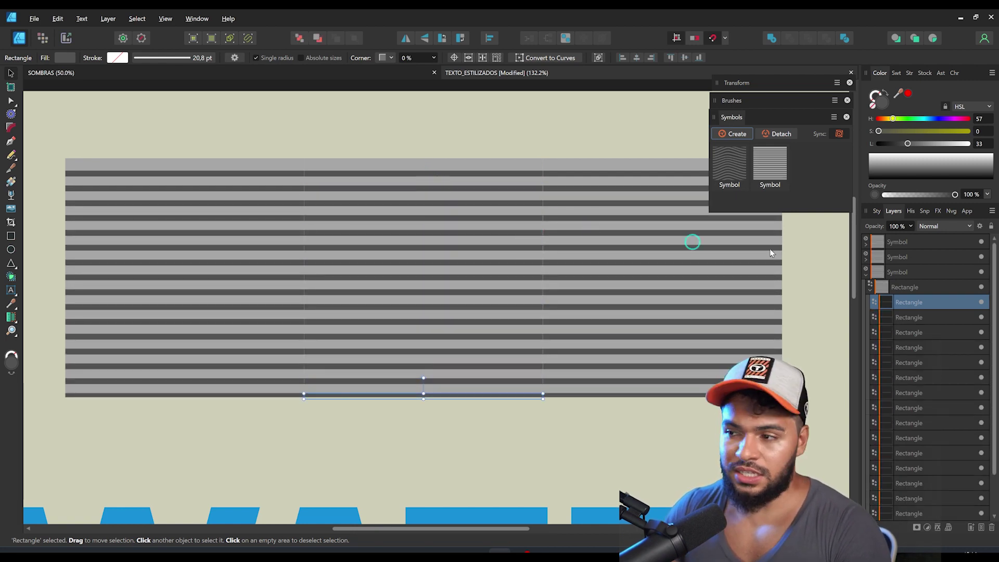
# - Select all the stripes and reduce their overall height so they end above the symbol's bottom edge
pyautogui.hotkey('ctrl', 'a')
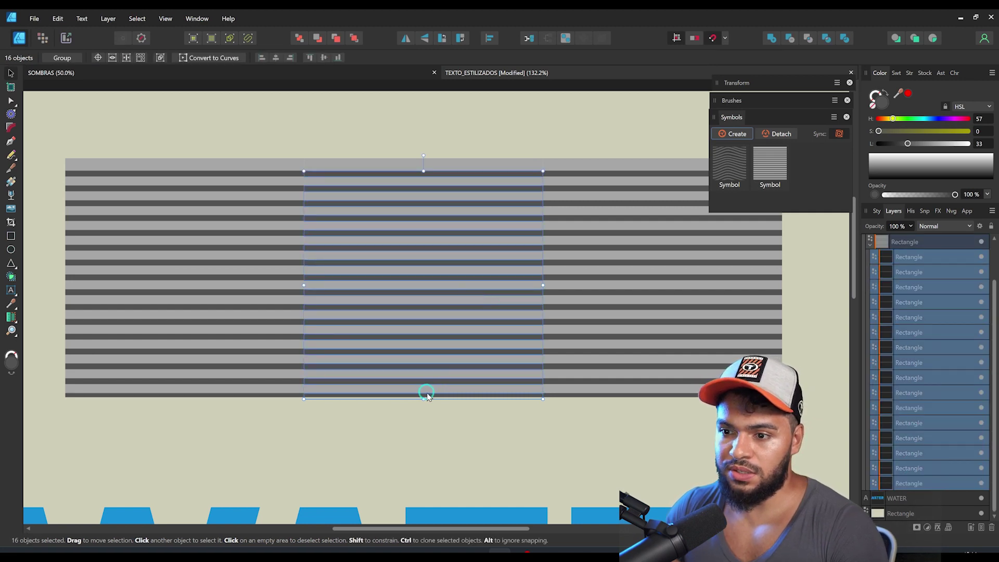
pyautogui.moveTo(424, 398); pyautogui.dragTo(424, 379)
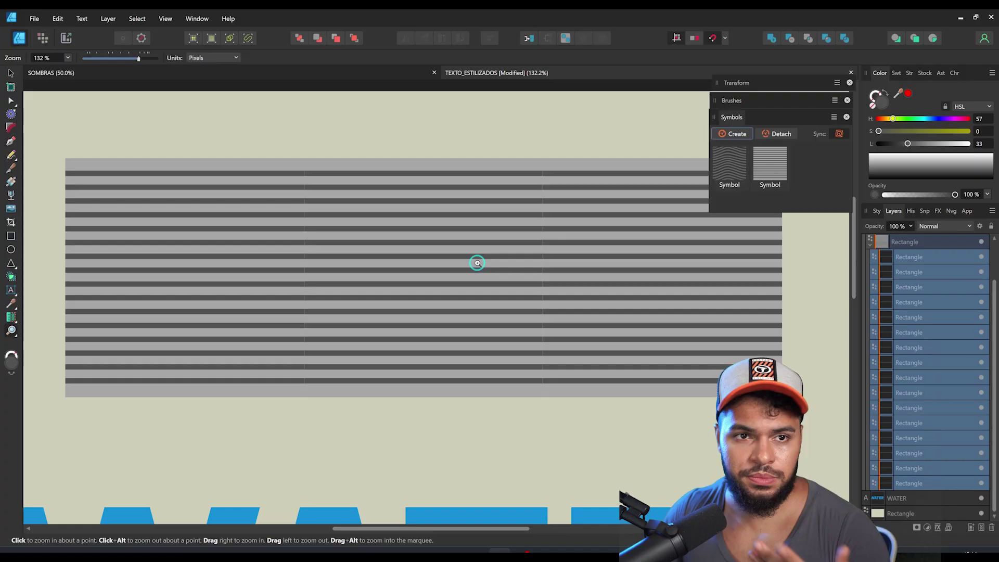
# - Select the three striped symbols and duplicate them as a second row directly above the first
pyautogui.moveTo(475, 260); pyautogui.dragTo(364, 283)
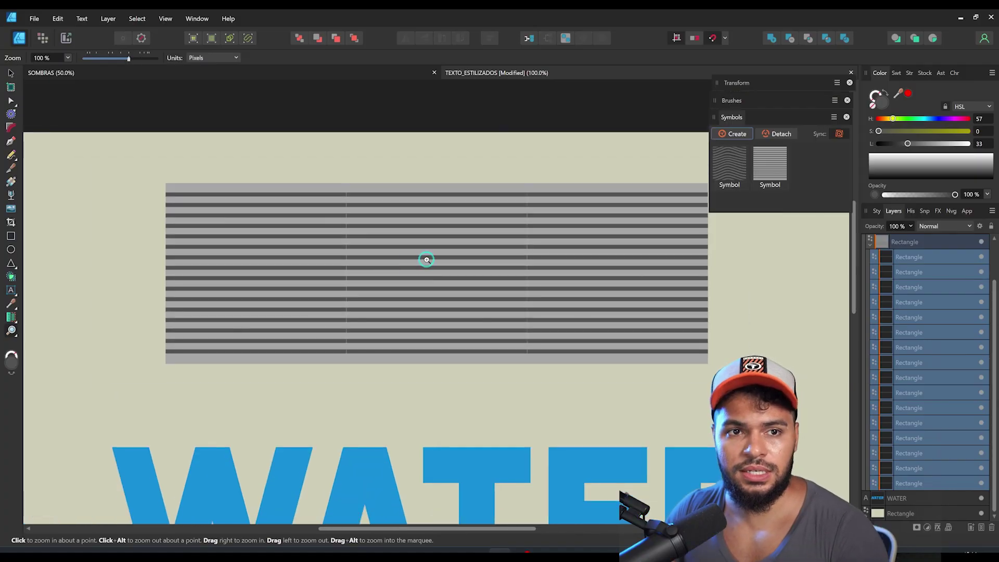
pyautogui.scroll(2, 931, 273)
pyautogui.click(867, 275)
pyautogui.click(911, 274)
pyautogui.press('v')
pyautogui.keyDown('shift'); pyautogui.click(904, 244); pyautogui.keyUp('shift')
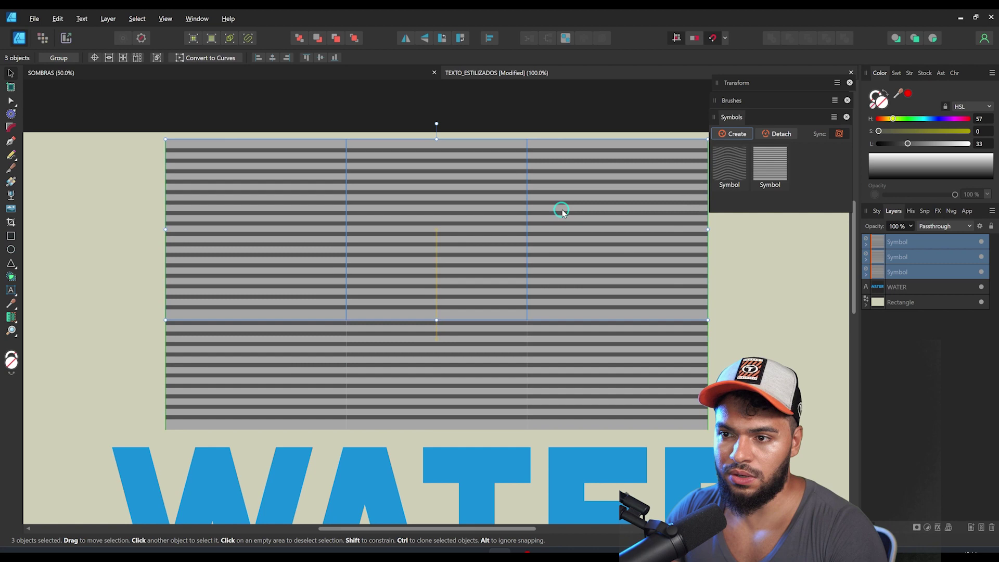
pyautogui.moveTo(562, 211); pyautogui.dragTo(562, 148)
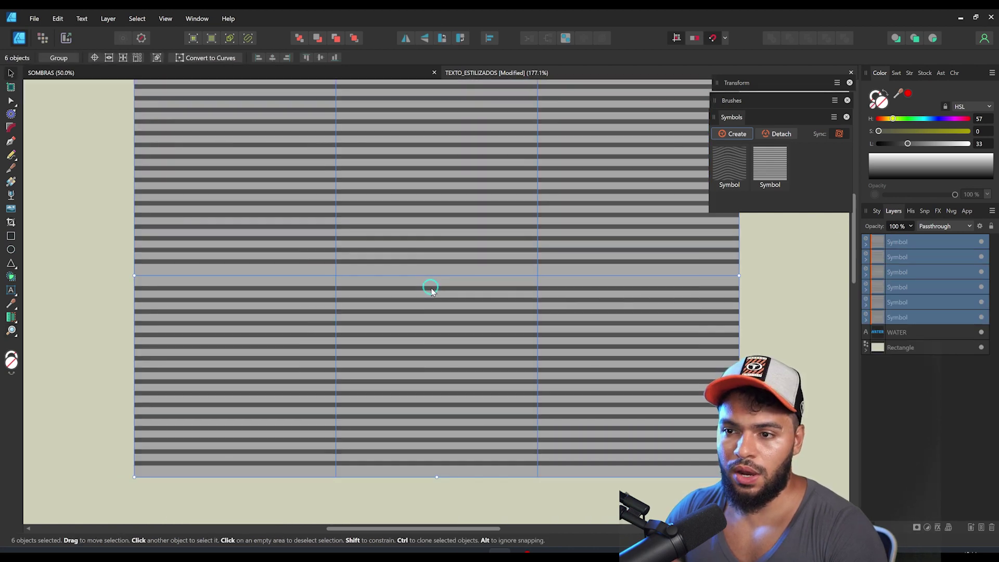
# - Shift the stripes inside the symbol upward so the first stripe sits at its top edge
pyautogui.doubleClick(431, 288)
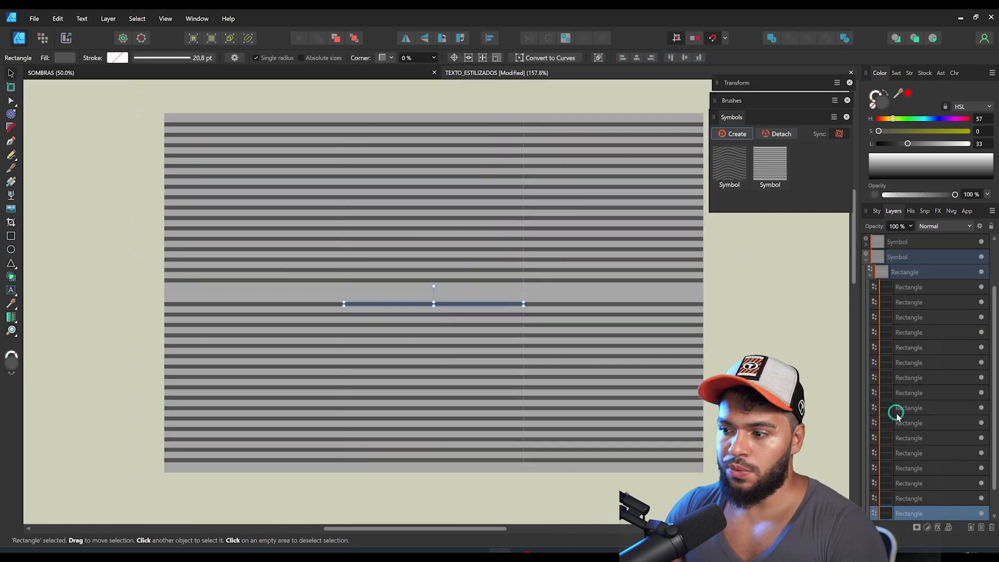
pyautogui.scroll(-1, 897, 415)
pyautogui.moveTo(467, 303); pyautogui.dragTo(467, 295)
# - Duplicate the lowest stripe to the symbol's bottom edge and adjust its thickness to match the seam between rows
pyautogui.click(442, 346)
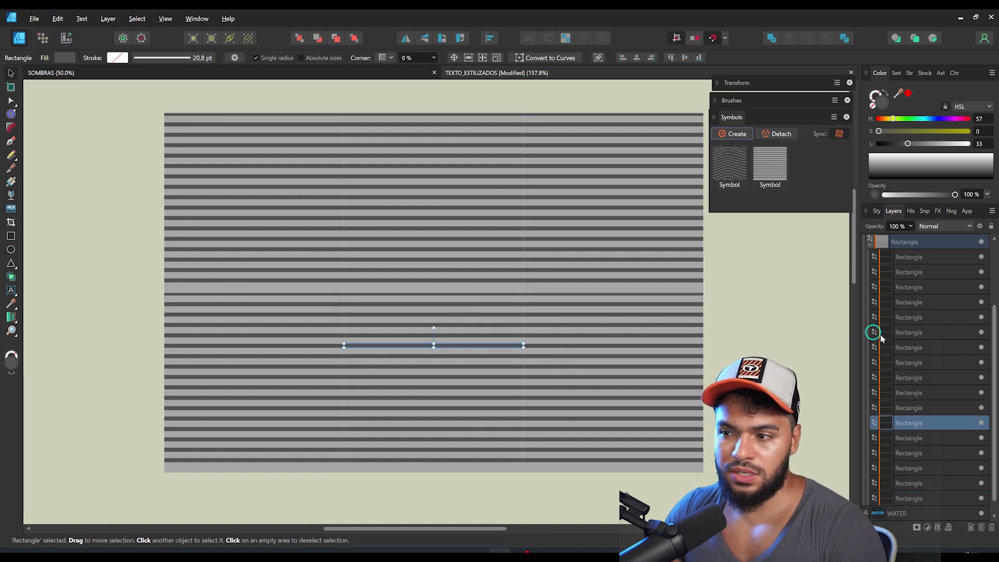
pyautogui.click(908, 242)
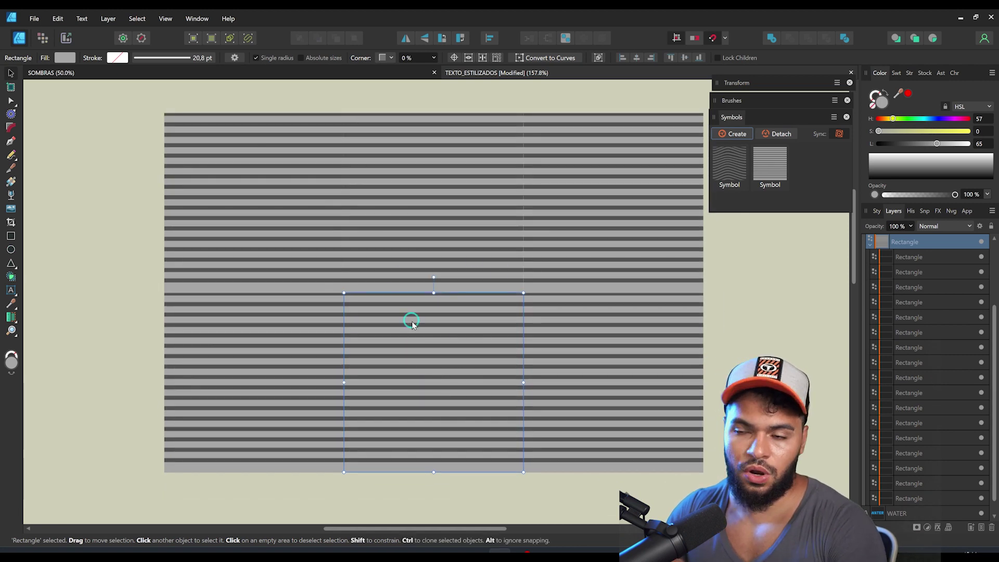
pyautogui.scroll(3, 441, 377)
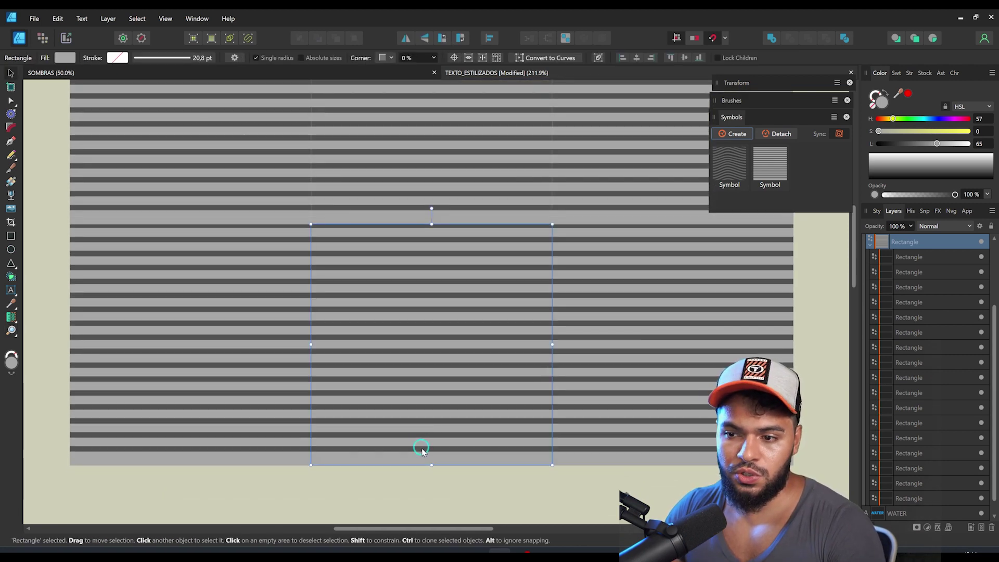
pyautogui.click(427, 449)
pyautogui.moveTo(433, 451)
pyautogui.mouseDown()
pyautogui.moveTo(443, 463)
pyautogui.moveTo(438, 455)
pyautogui.mouseUp()
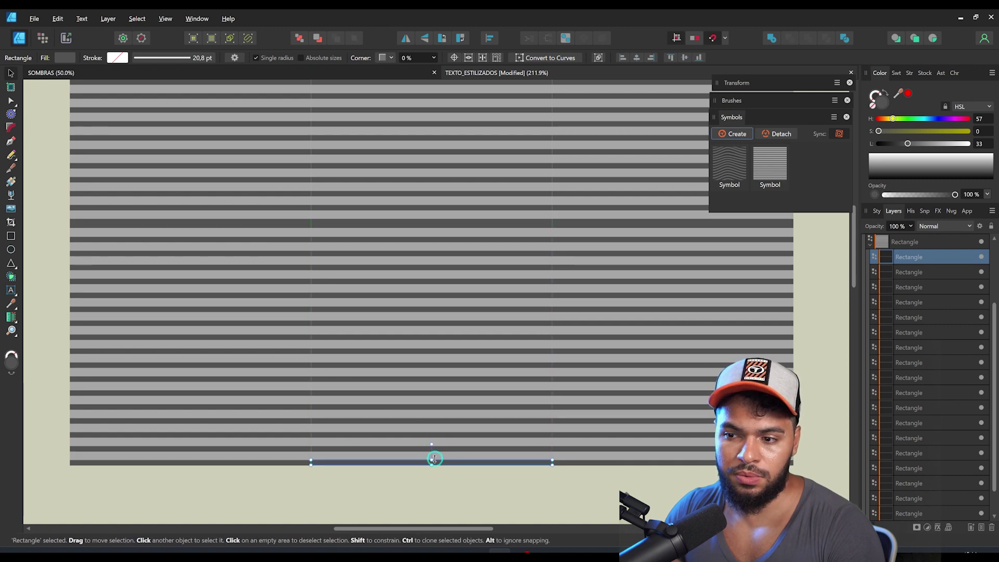
pyautogui.moveTo(432, 462); pyautogui.dragTo(430, 457)
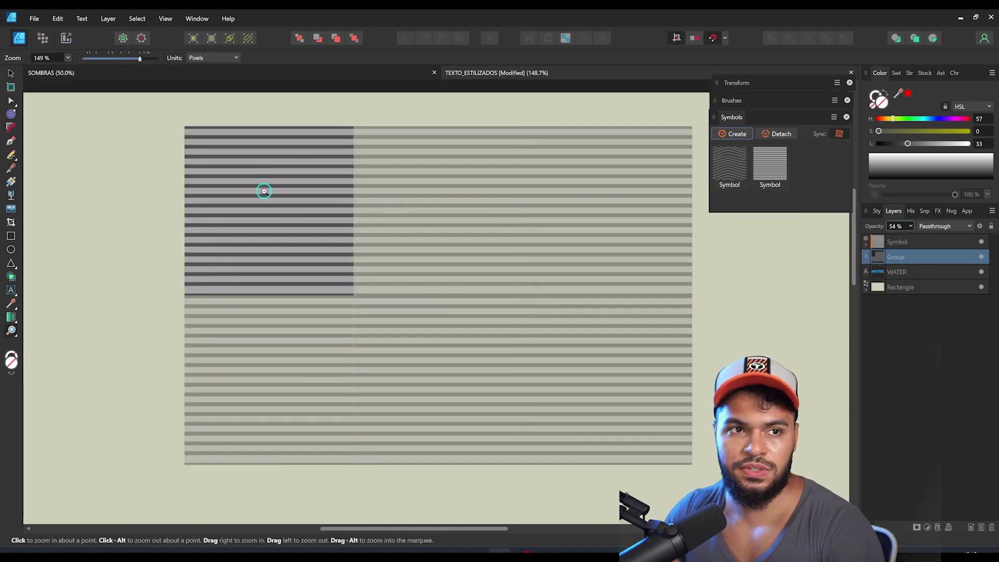
# - Select all the stripe rectangles inside the symbol and wrap them in a Quad warp group
pyautogui.click(265, 192)
pyautogui.click(251, 192)
pyautogui.moveTo(272, 196); pyautogui.dragTo(286, 179)
pyautogui.doubleClick(286, 209)
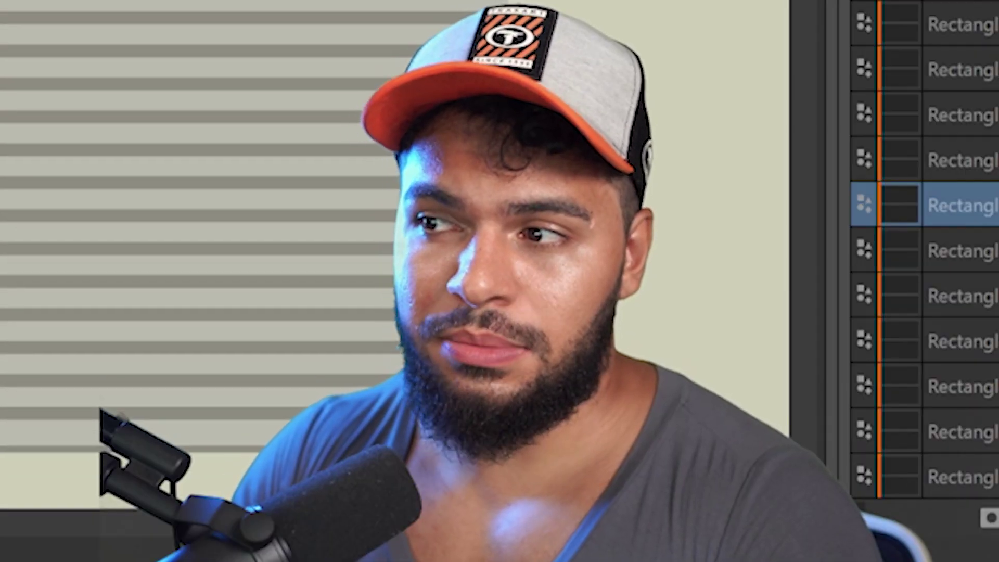
pyautogui.scroll(-1, 202, 226)
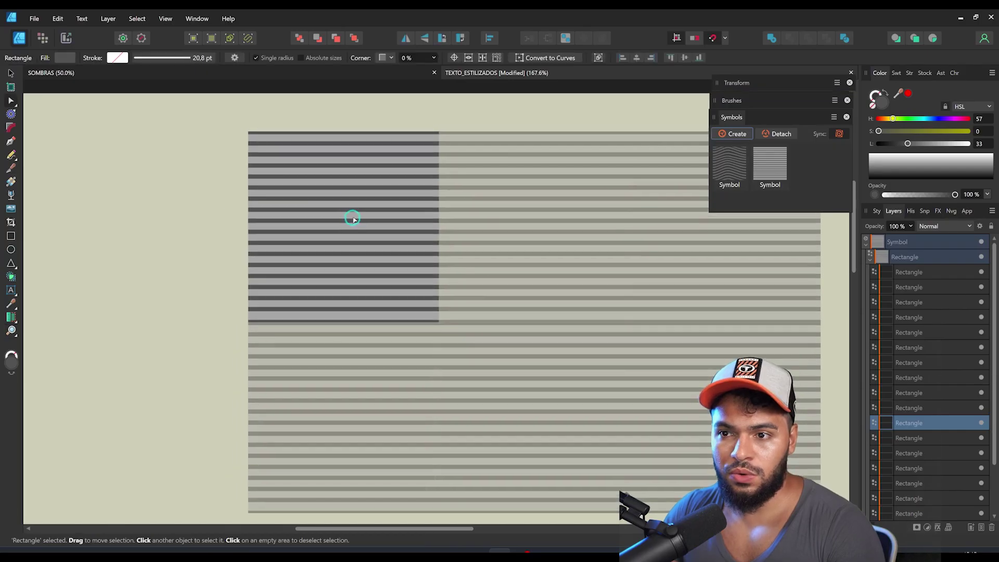
pyautogui.click(905, 277)
pyautogui.scroll(-1, 917, 313)
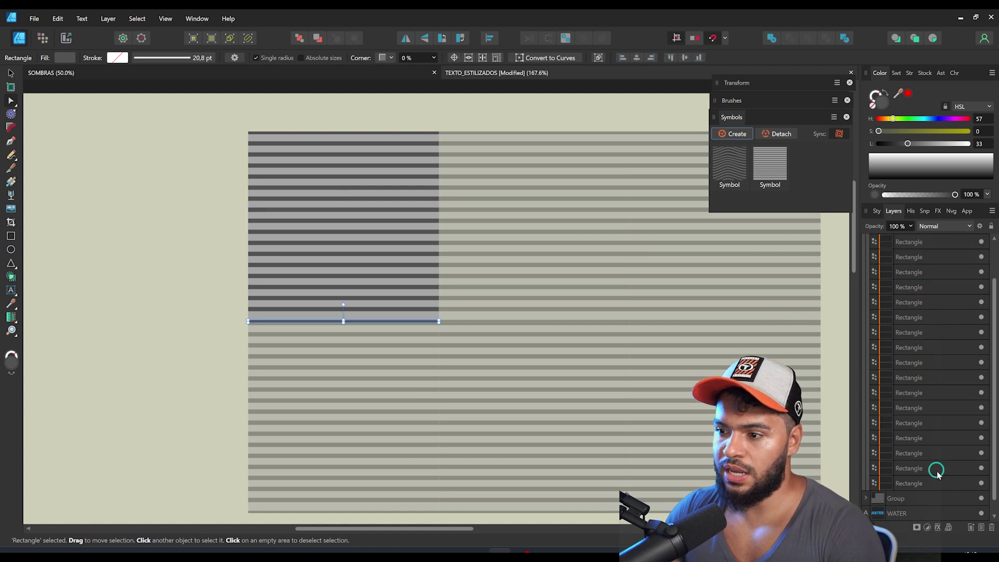
pyautogui.hotkey('ctrl', 'a')
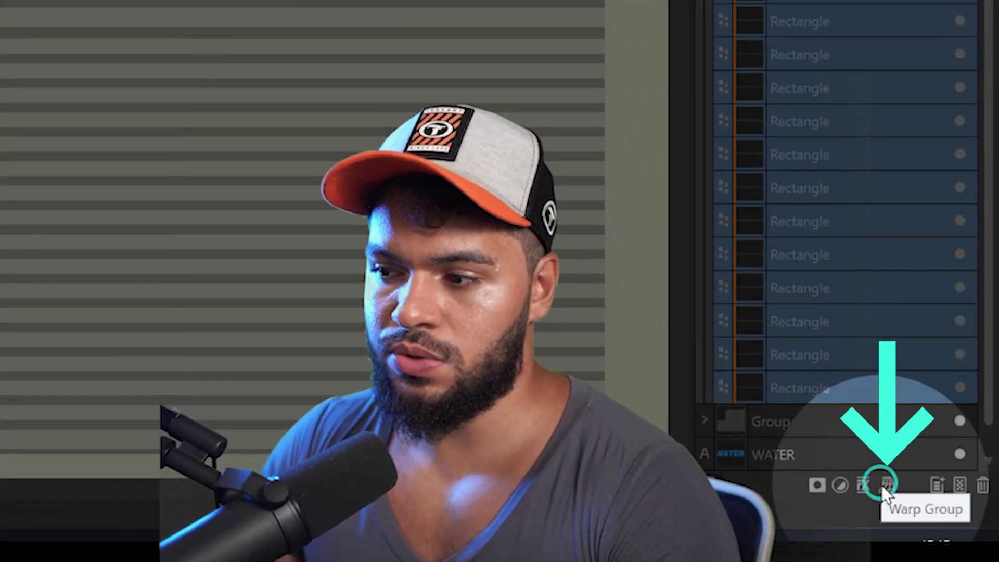
pyautogui.click(948, 527)
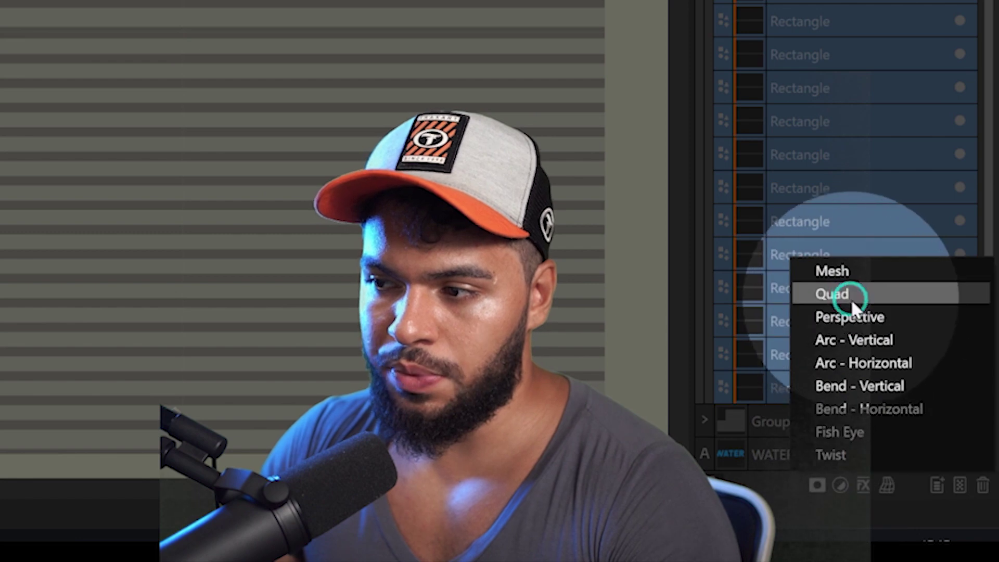
pyautogui.click(850, 296)
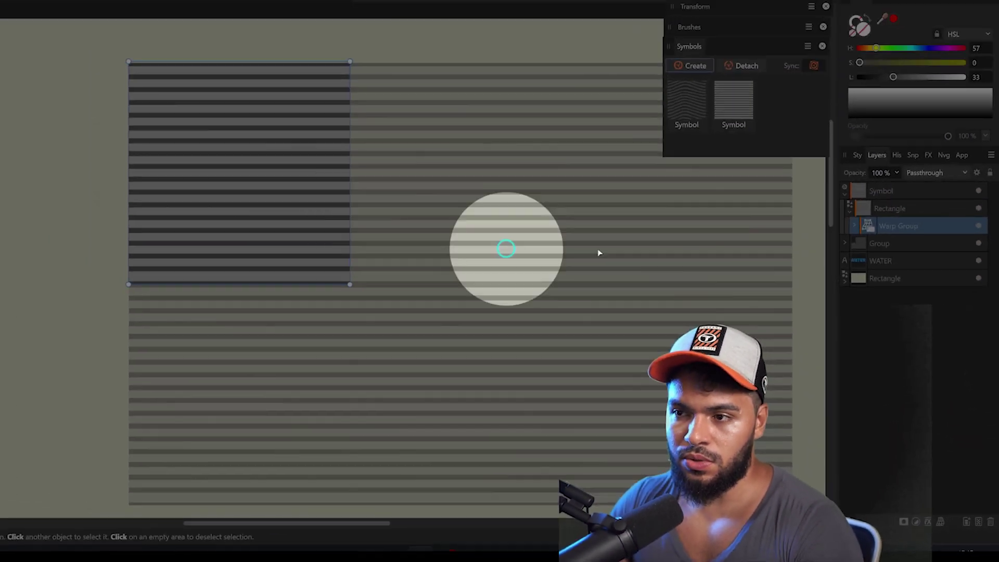
# - Change the stripes' warp to a mesh and raise its top, middle and bottom centre nodes to bend the stripes into waves
pyautogui.click(885, 272)
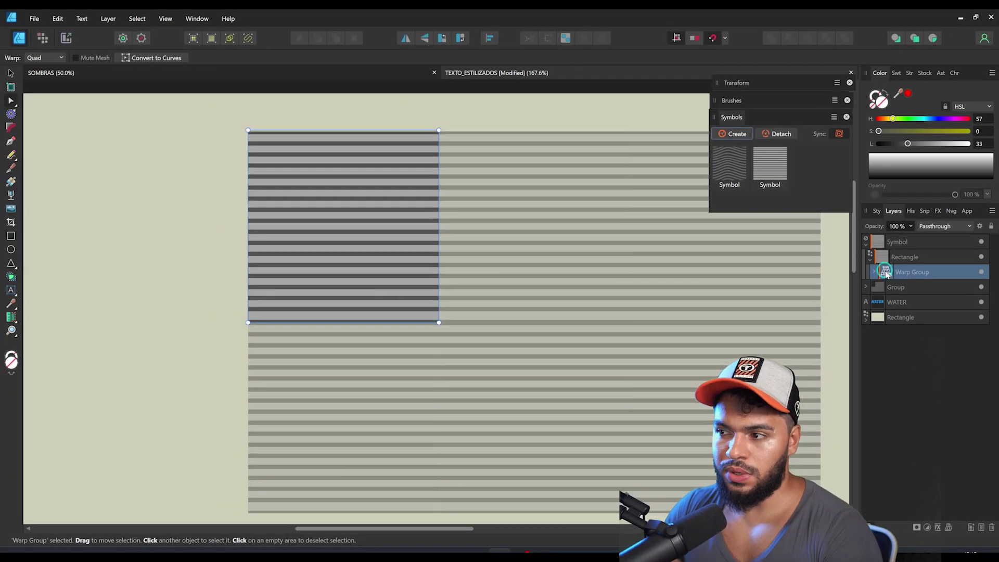
pyautogui.click(339, 223)
pyautogui.moveTo(338, 190); pyautogui.dragTo(341, 142)
pyautogui.moveTo(340, 223)
pyautogui.mouseDown()
pyautogui.moveTo(340, 191)
pyautogui.moveTo(340, 207)
pyautogui.mouseUp()
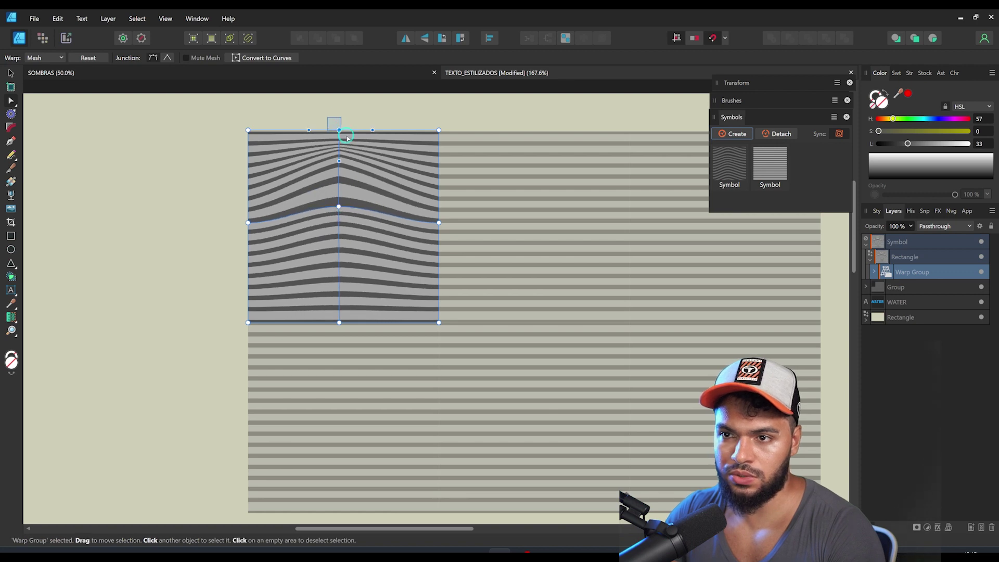
pyautogui.moveTo(339, 131); pyautogui.dragTo(340, 103)
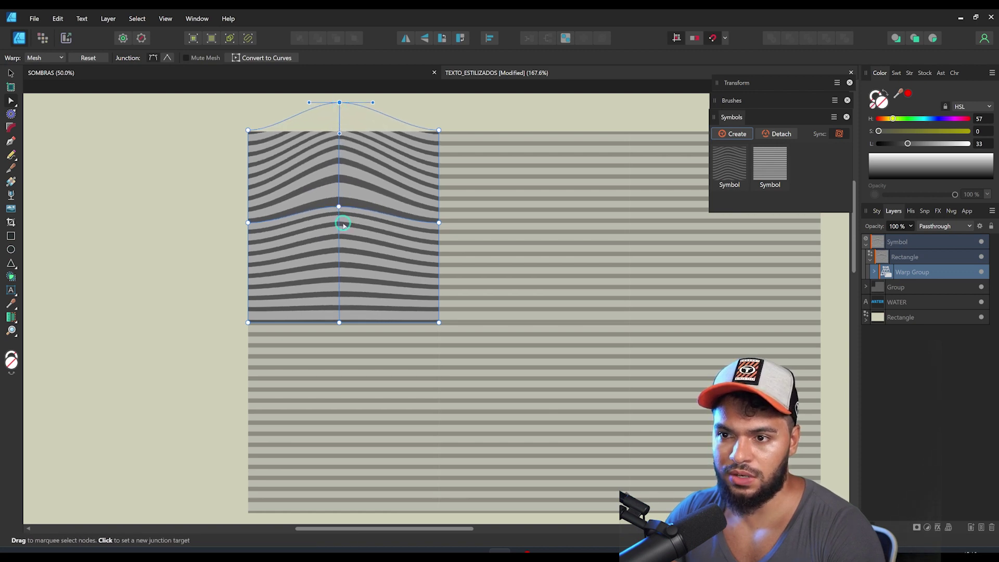
pyautogui.moveTo(339, 323); pyautogui.dragTo(339, 295)
pyautogui.moveTo(338, 208); pyautogui.dragTo(339, 192)
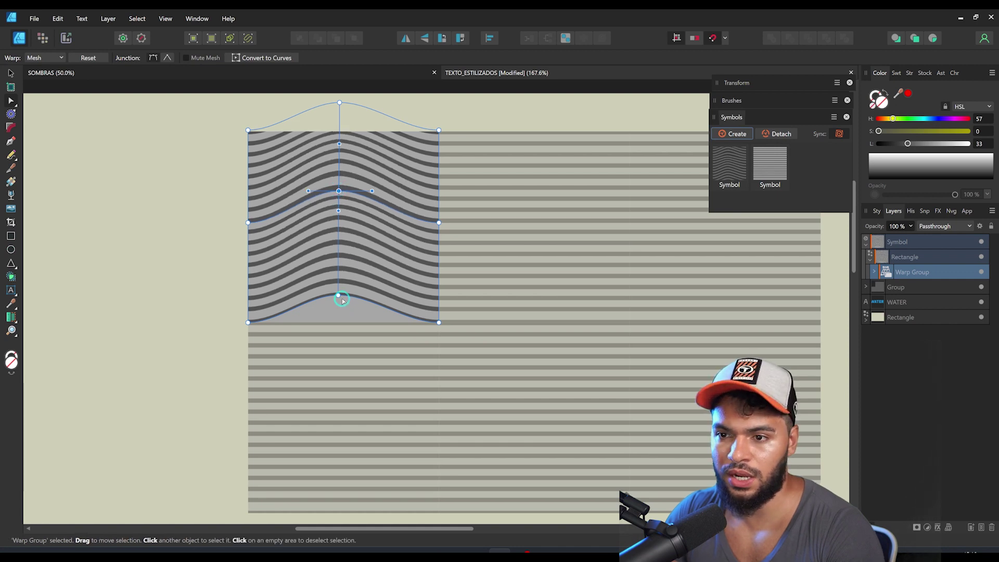
pyautogui.moveTo(341, 298); pyautogui.dragTo(337, 293)
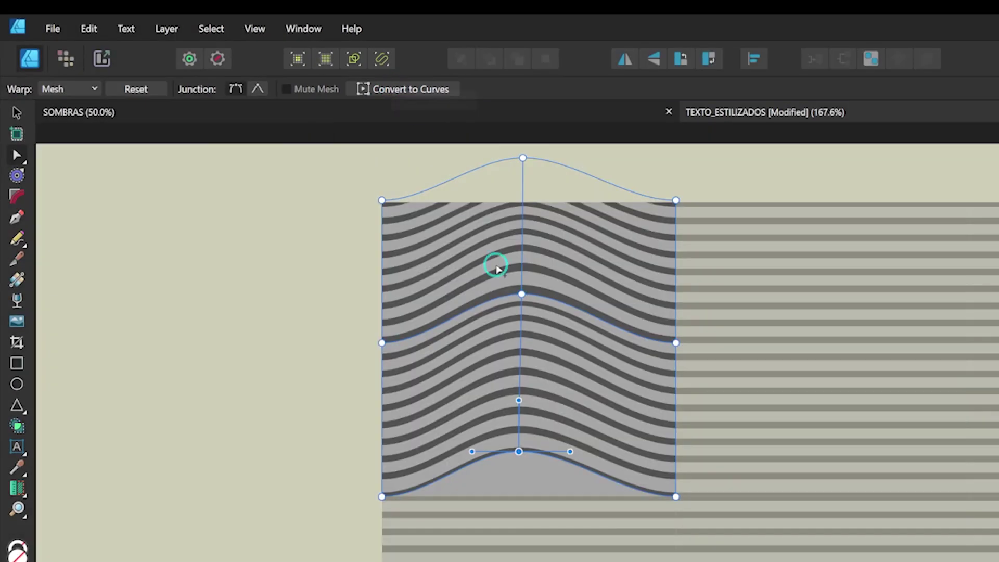
# - Convert the warped stripe group to curves
pyautogui.click(263, 58)
pyautogui.press('z')
pyautogui.moveTo(596, 303); pyautogui.dragTo(497, 305)
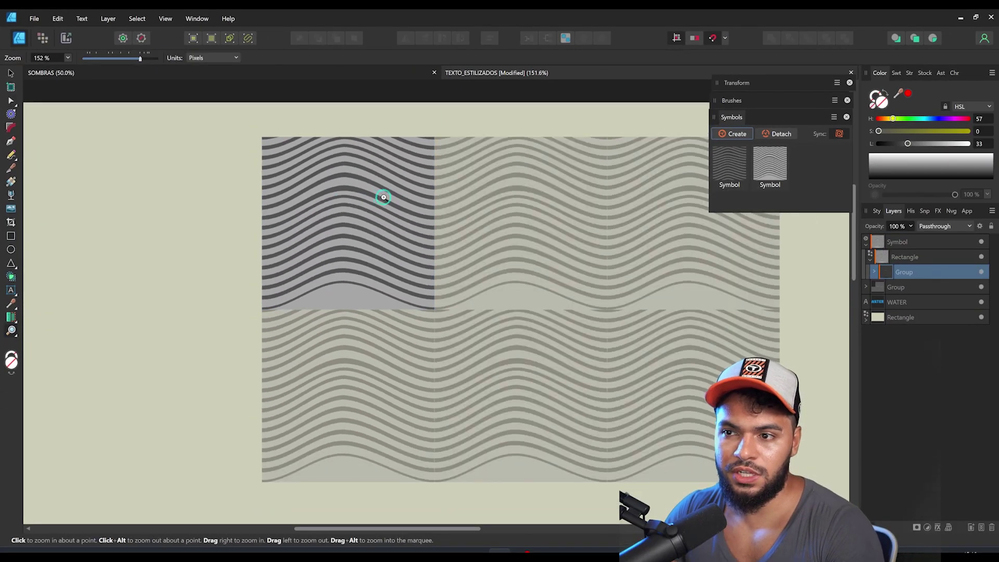
pyautogui.moveTo(382, 226); pyautogui.dragTo(354, 228)
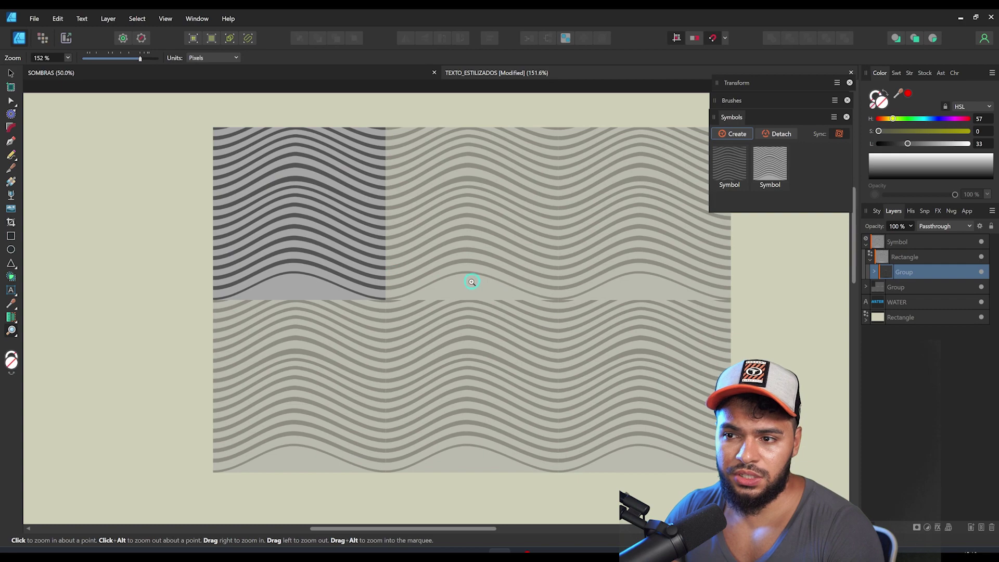
# - Duplicate the symbol's lowest wave curve downward until copies fill the gap below it and meet the next row
pyautogui.moveTo(472, 281); pyautogui.dragTo(507, 281)
pyautogui.keyDown('ctrl'); pyautogui.click(463, 277); pyautogui.keyUp('ctrl')
pyautogui.moveTo(365, 287); pyautogui.dragTo(470, 280)
pyautogui.press('v')
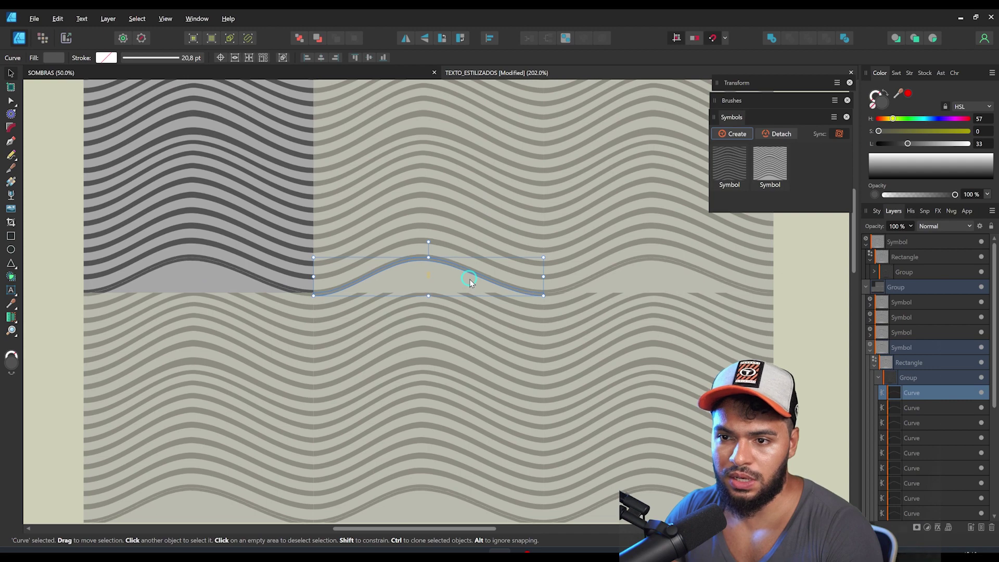
pyautogui.scroll(2, 469, 277)
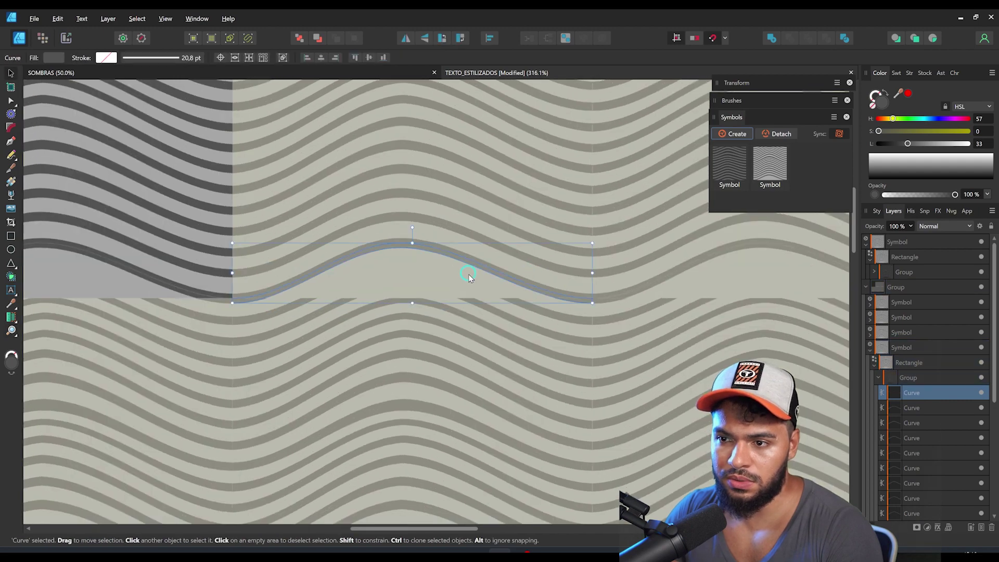
pyautogui.moveTo(475, 284); pyautogui.dragTo(474, 288)
pyautogui.press('z')
pyautogui.moveTo(415, 295); pyautogui.dragTo(511, 286)
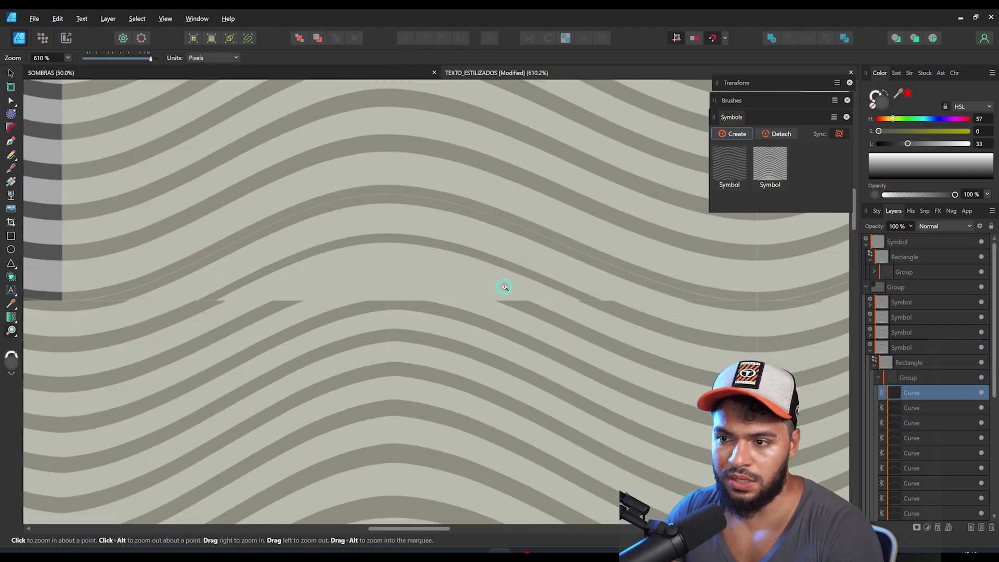
pyautogui.press('a')
pyautogui.press('v')
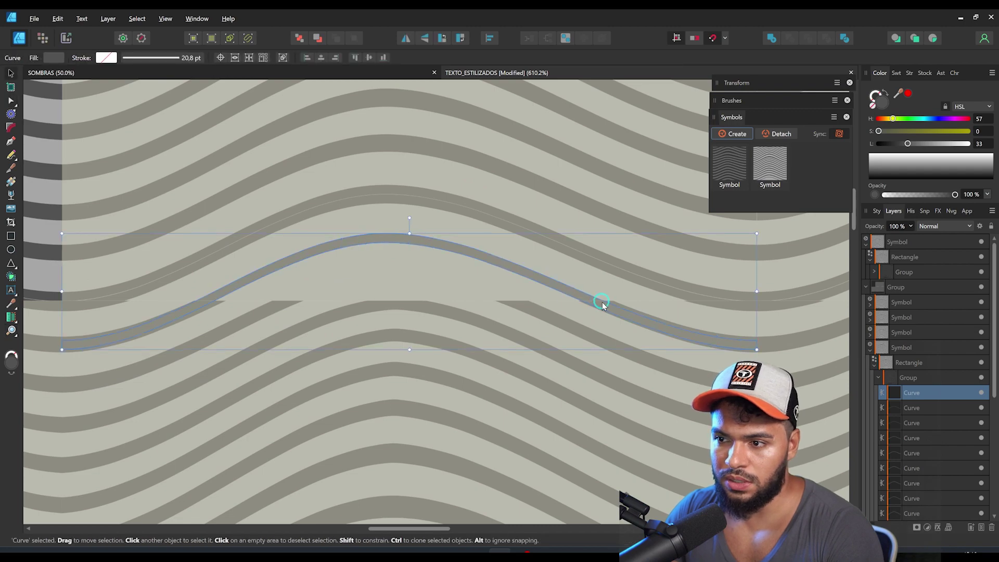
pyautogui.click(603, 305)
pyautogui.scroll(-6, 518, 255)
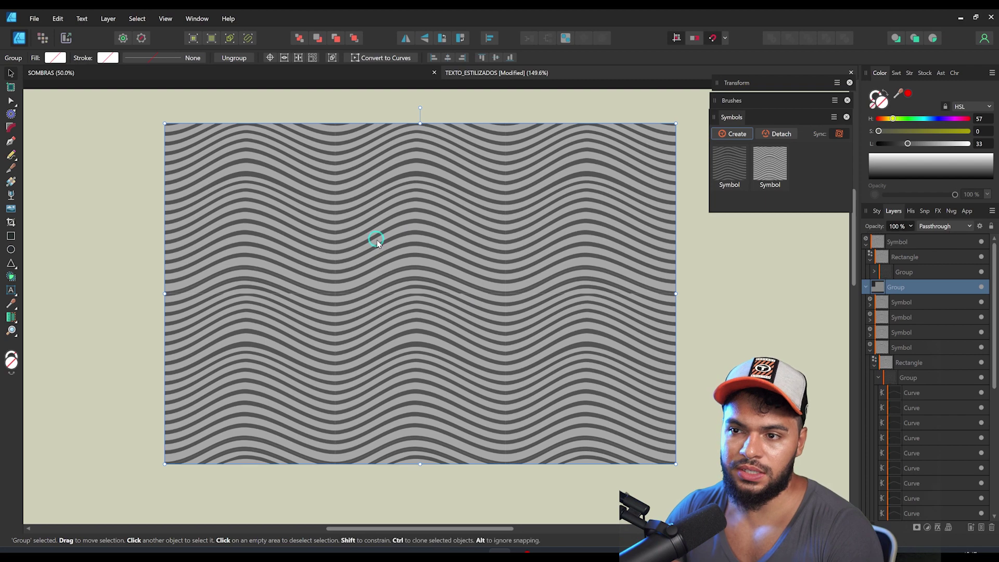
pyautogui.scroll(-1, 435, 241)
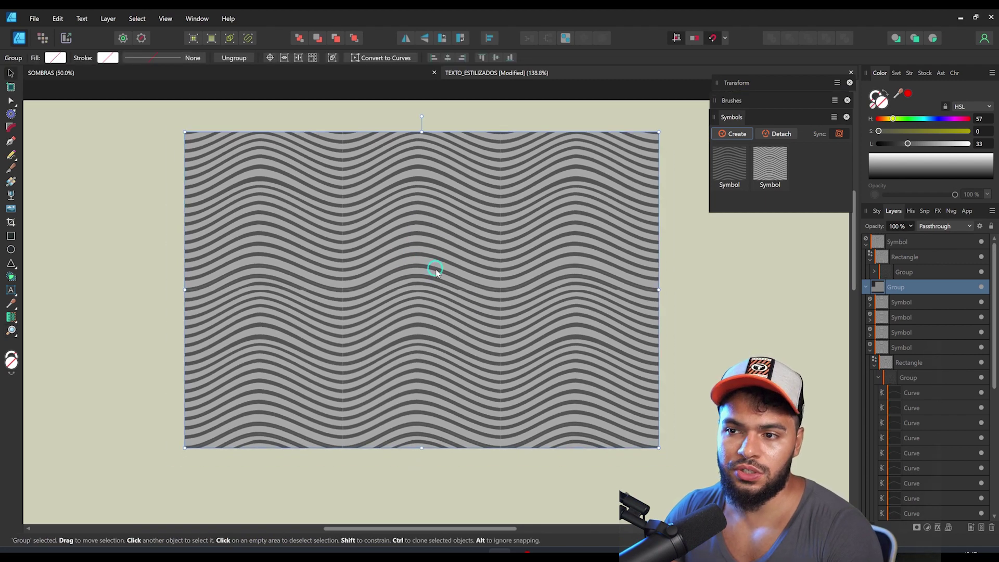
# - Select the upper middle symbol in the pattern group and set up a PNG export with the area Selection Only
pyautogui.doubleClick(447, 235)
pyautogui.moveTo(446, 236); pyautogui.dragTo(395, 214)
pyautogui.hotkey('ctrl', 'z')
pyautogui.click(33, 20)
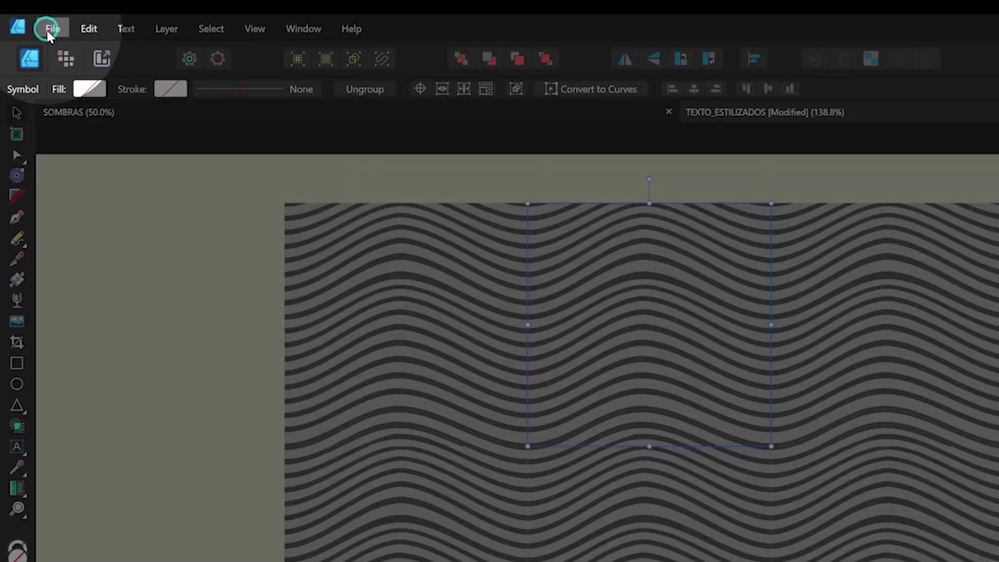
pyautogui.click(71, 347)
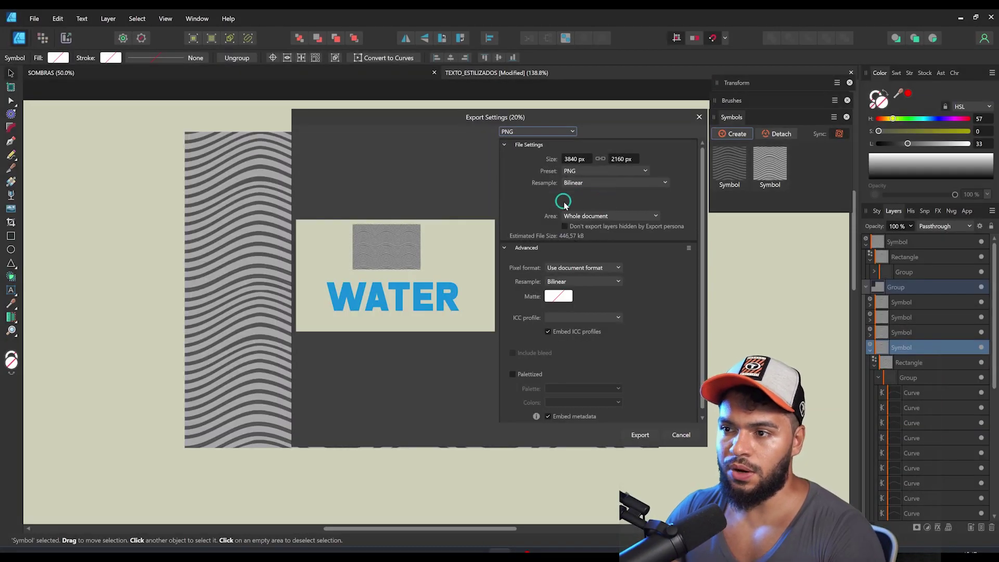
pyautogui.click(576, 216)
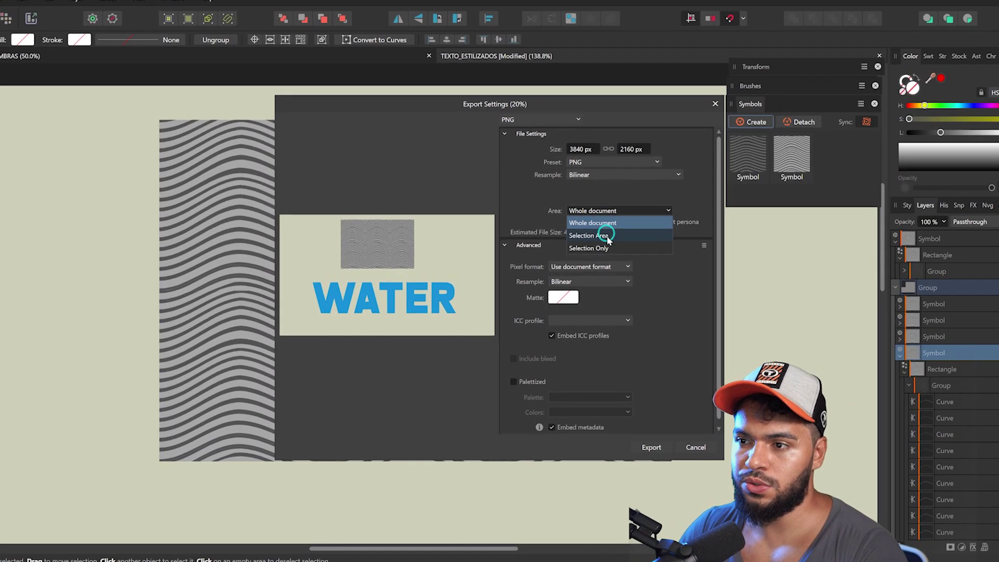
pyautogui.click(580, 236)
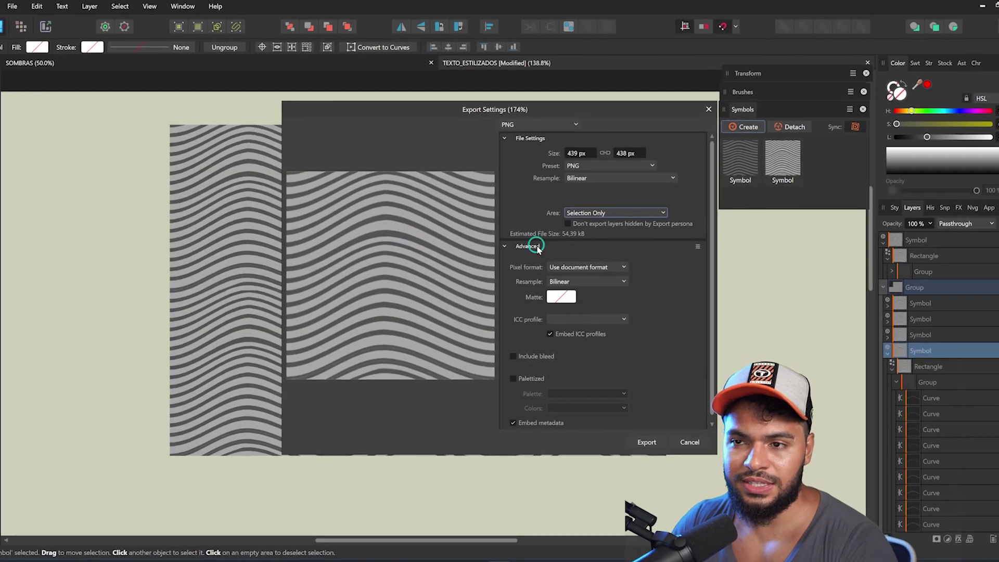
# - Close the export settings and remove the grey fill from the symbol's background rectangle, leaving only the wave stripes
pyautogui.click(940, 354)
pyautogui.click(439, 181)
pyautogui.moveTo(470, 185)
pyautogui.mouseDown()
pyautogui.moveTo(280, 182)
pyautogui.moveTo(298, 328)
pyautogui.mouseUp()
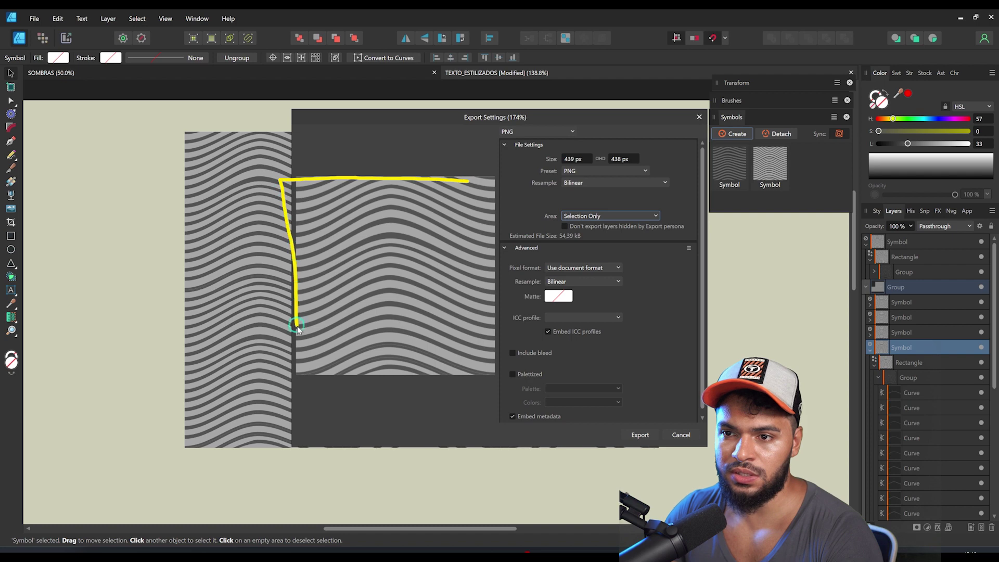
pyautogui.moveTo(302, 374)
pyautogui.mouseDown()
pyautogui.moveTo(462, 374)
pyautogui.moveTo(483, 356)
pyautogui.moveTo(473, 176)
pyautogui.mouseUp()
pyautogui.moveTo(494, 249); pyautogui.dragTo(865, 346)
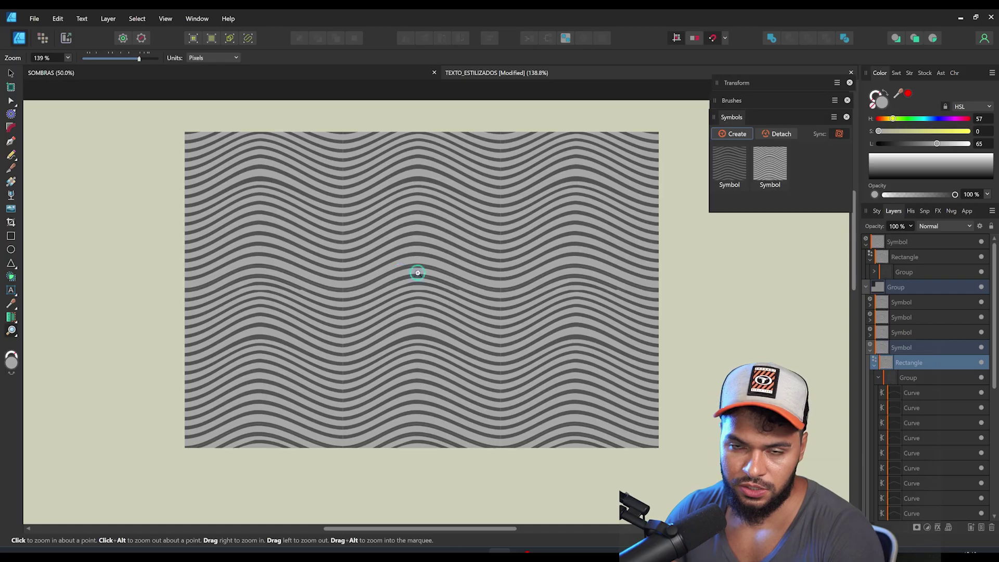
pyautogui.press('v')
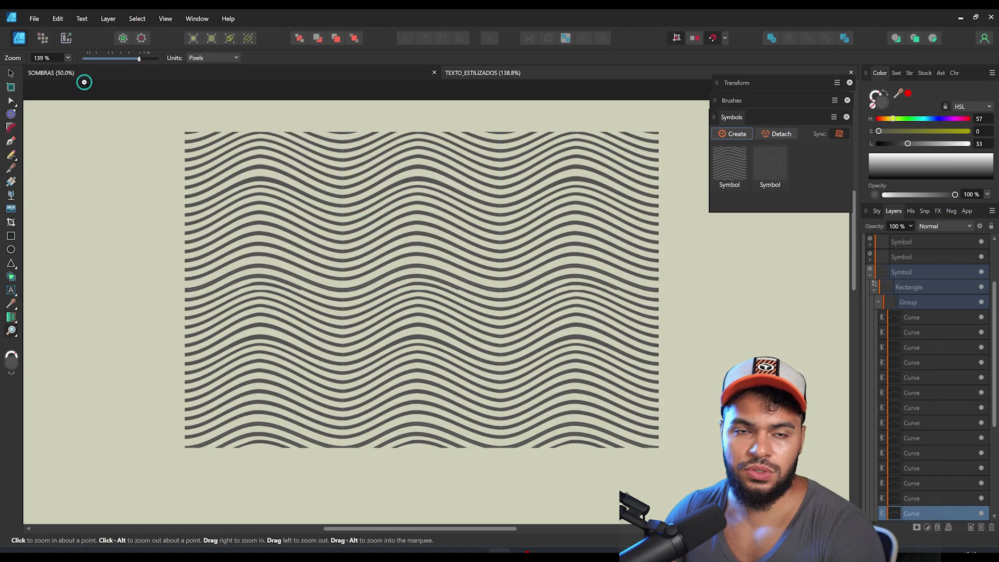
# - Export the single wave symbol as a PNG with the area Selection Only and a width of 1000 px
pyautogui.click(35, 18)
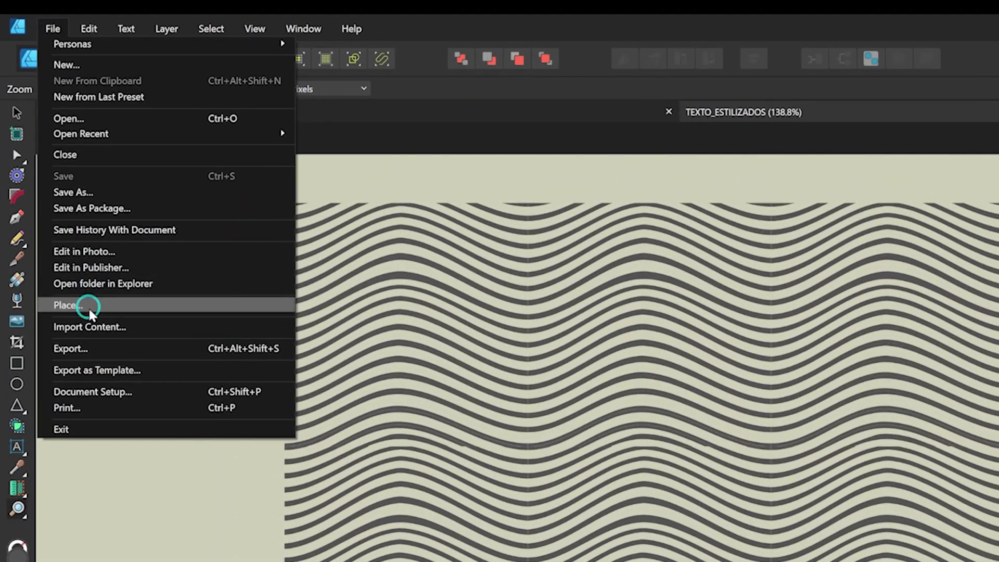
pyautogui.click(70, 348)
pyautogui.click(604, 215)
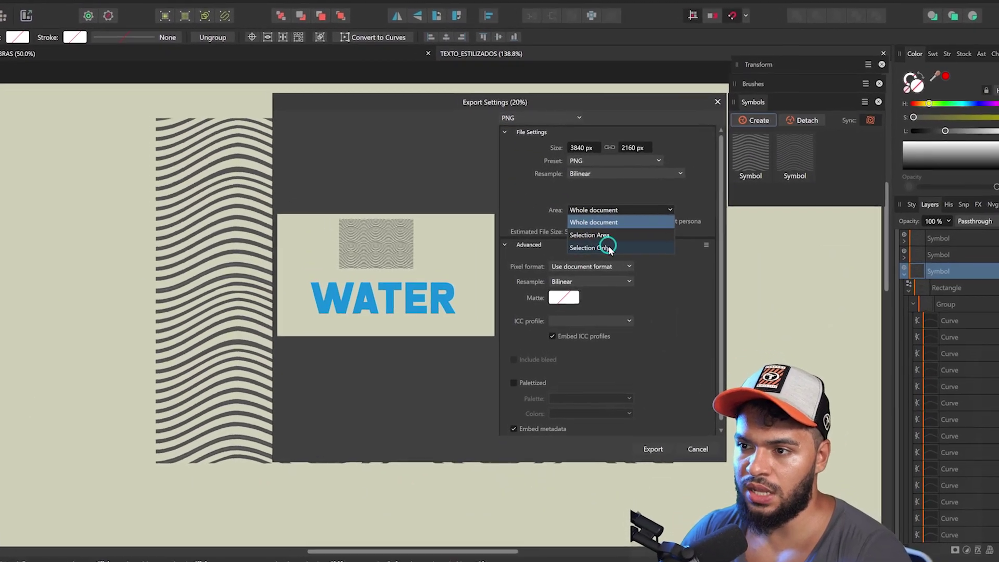
pyautogui.click(608, 249)
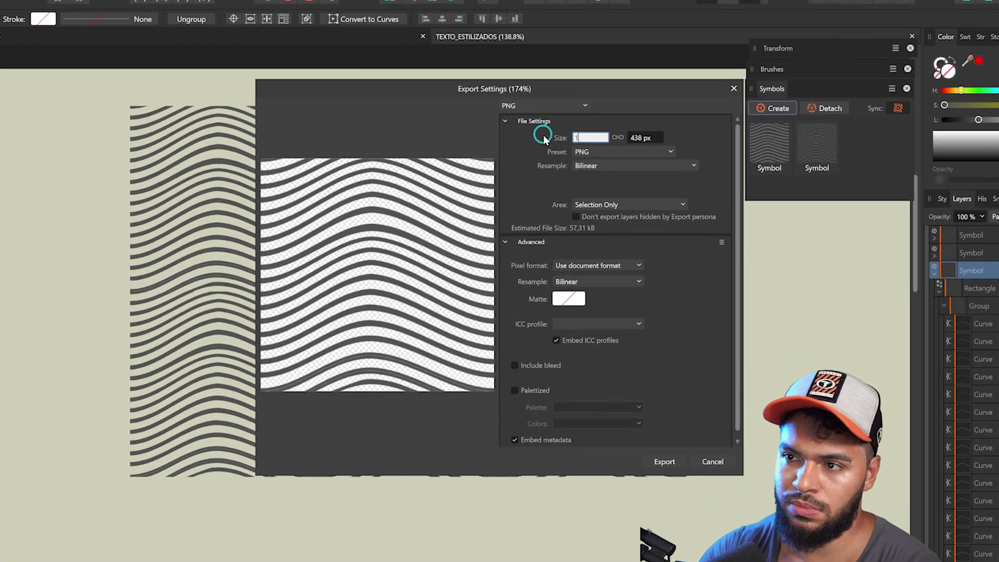
pyautogui.write('1000')
pyautogui.press('Return')
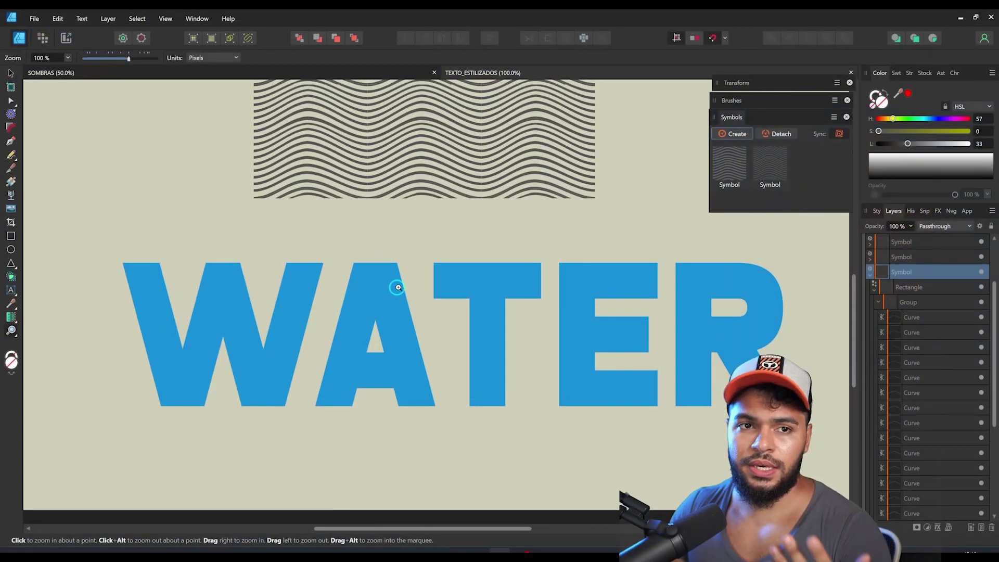
# - Duplicate the blue WATER text and shift the copy straight up so it partly overlaps the original
pyautogui.moveTo(437, 312); pyautogui.dragTo(386, 279)
pyautogui.click(336, 297)
pyautogui.moveTo(338, 304); pyautogui.dragTo(360, 304)
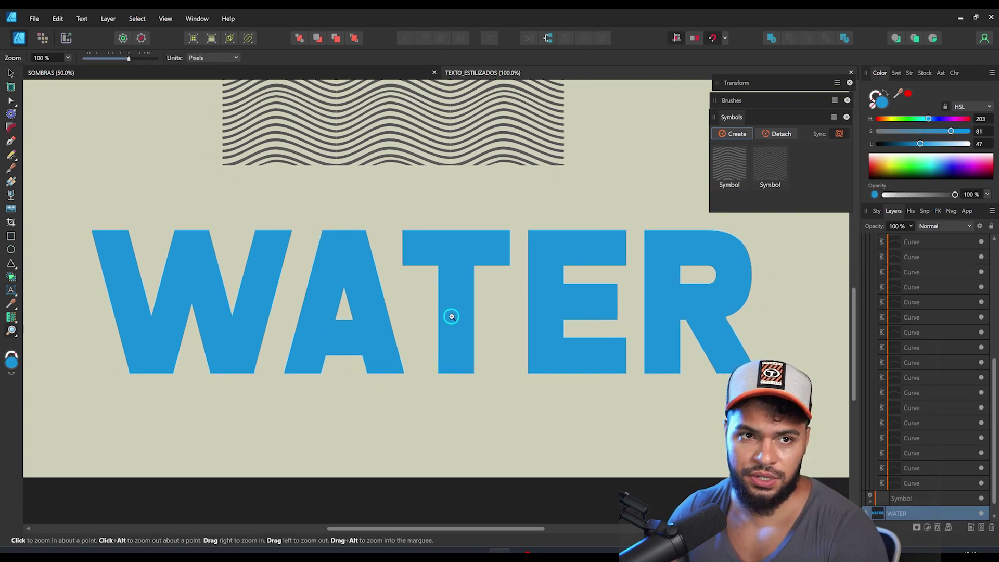
pyautogui.press('v')
pyautogui.moveTo(454, 306); pyautogui.dragTo(455, 335)
pyautogui.moveTo(440, 266); pyautogui.dragTo(436, 211)
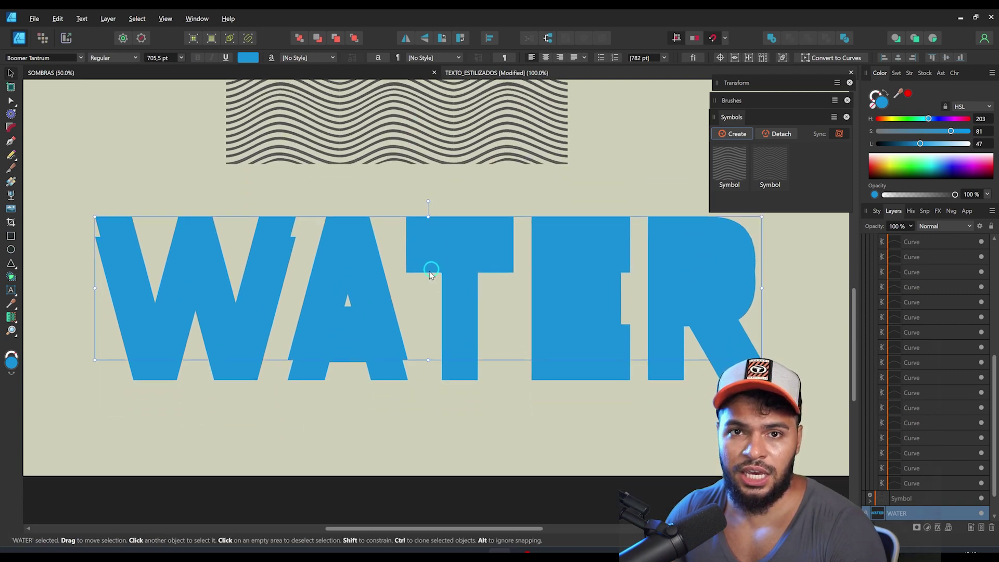
pyautogui.moveTo(433, 281); pyautogui.dragTo(474, 259)
pyautogui.hotkey('ctrl', 'z')
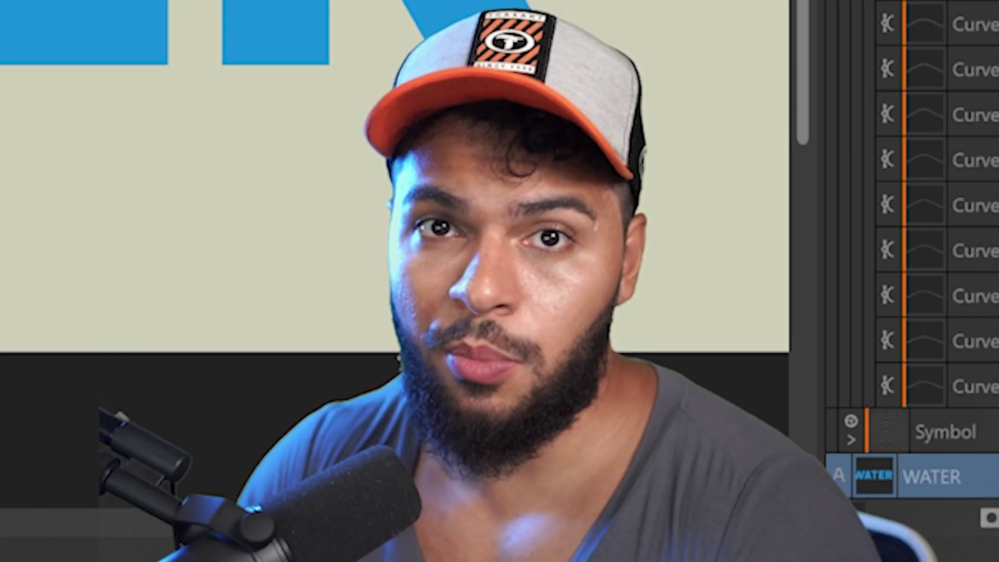
pyautogui.hotkey('shift', 'Up')
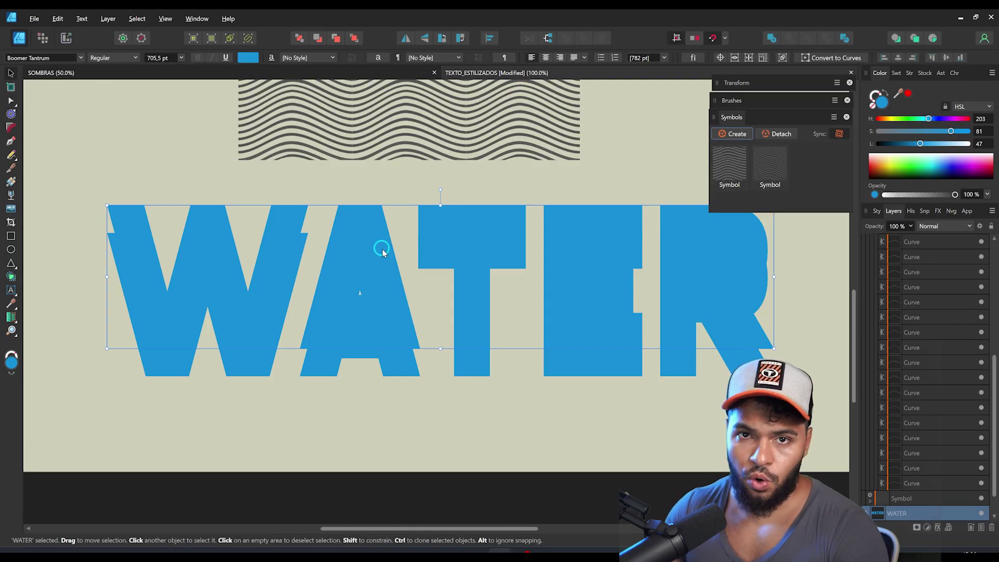
# - Give the upper WATER copy a Bitmap fill that uses the exported TEXTO_ESTILIZADOS.png wave tile
pyautogui.hotkey('alt', 'Tab')
pyautogui.click(231, 156)
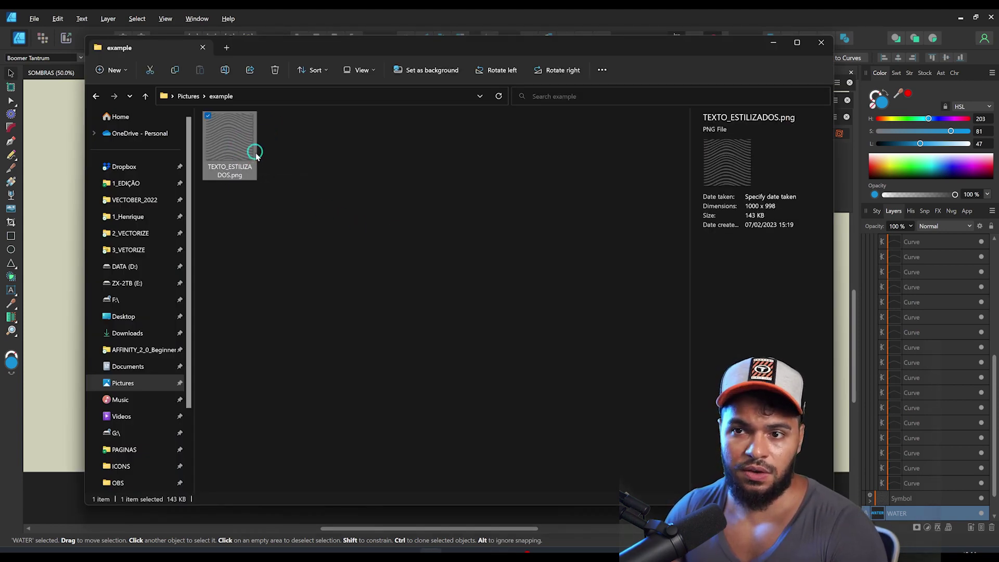
pyautogui.hotkey('alt', 'Tab')
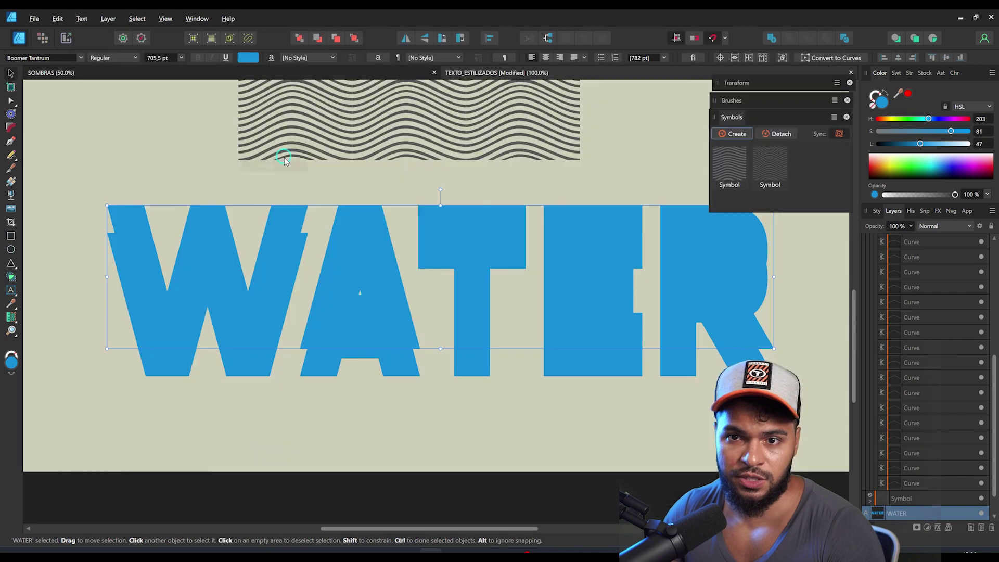
pyautogui.click(11, 182)
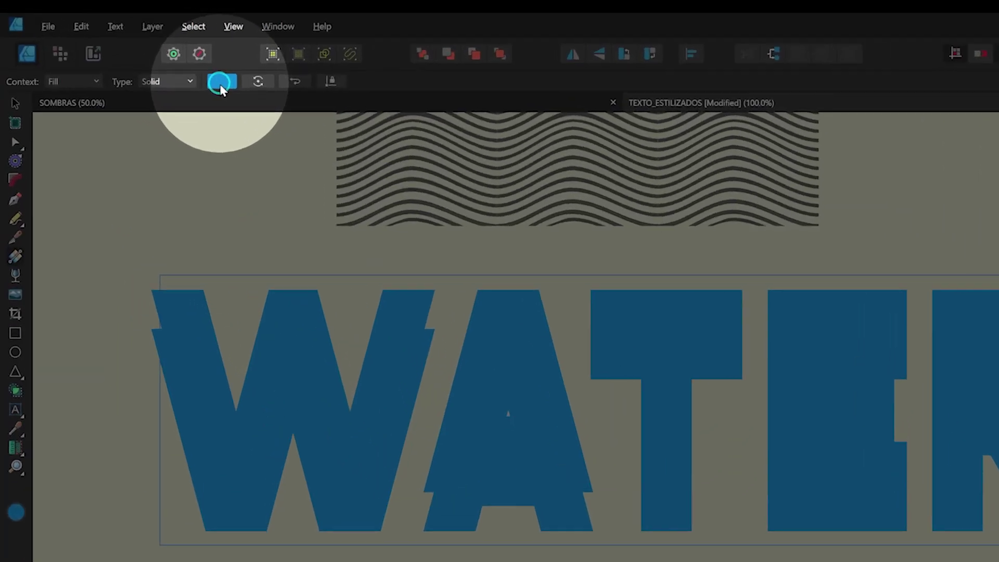
pyautogui.click(161, 61)
pyautogui.hotkey('alt', 'Tab')
pyautogui.moveTo(344, 207); pyautogui.dragTo(242, 90)
pyautogui.hotkey('alt', 'Tab')
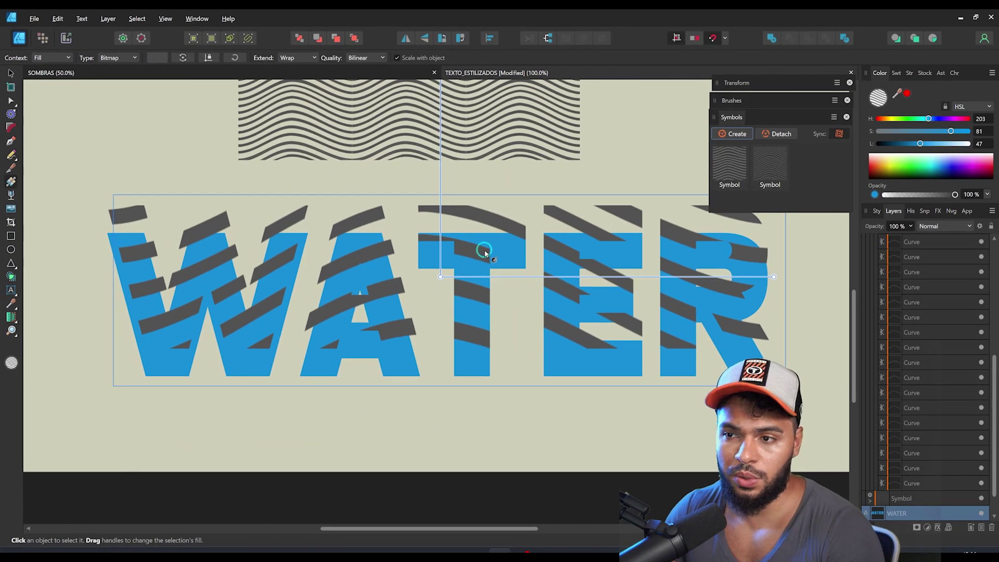
# - Align the wave-filled WATER copy exactly over the blue original and scale its bitmap pattern down
pyautogui.press('v')
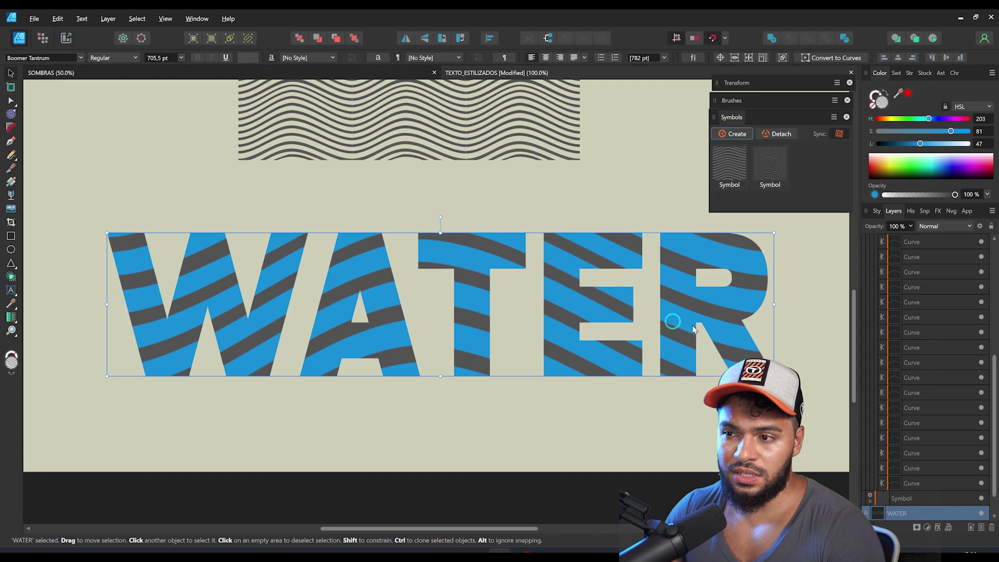
pyautogui.scroll(-1, 952, 459)
pyautogui.click(923, 498)
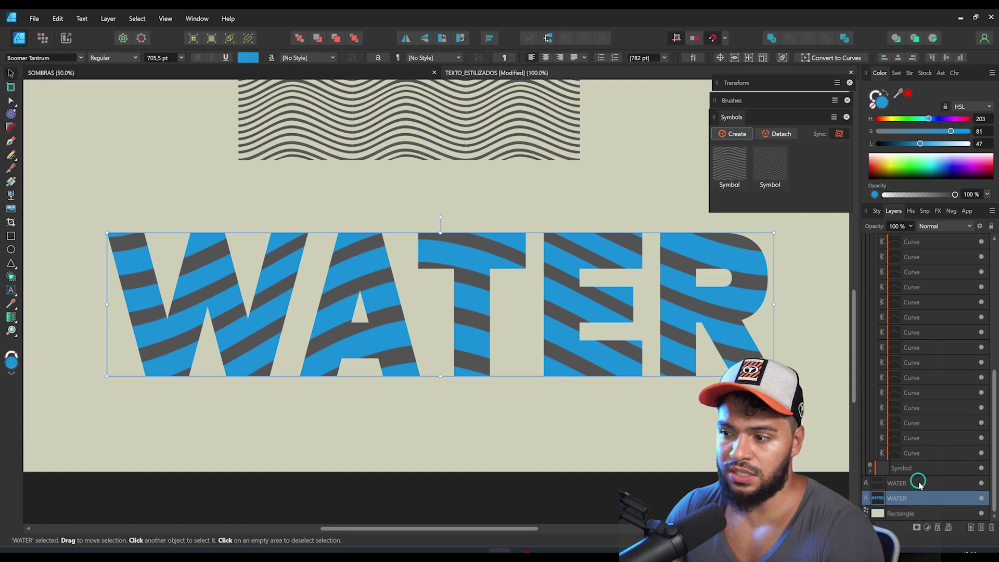
pyautogui.click(918, 484)
pyautogui.press('g')
pyautogui.moveTo(450, 294); pyautogui.dragTo(527, 319)
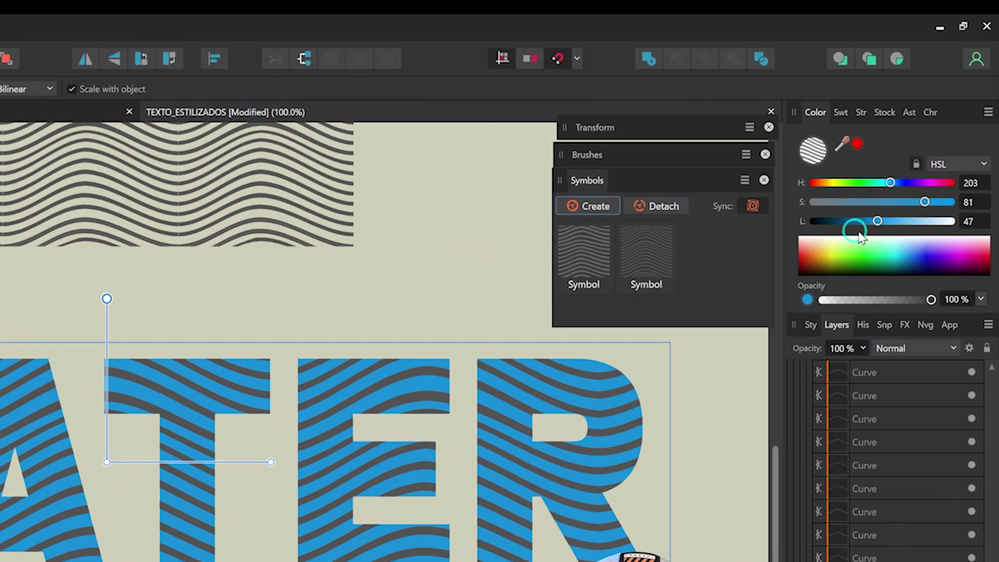
# - Try to recolour the wave bitmap fill through its hue and lightness, and tilt the pattern slightly
pyautogui.moveTo(920, 143); pyautogui.dragTo(936, 145)
pyautogui.moveTo(902, 227); pyautogui.dragTo(864, 224)
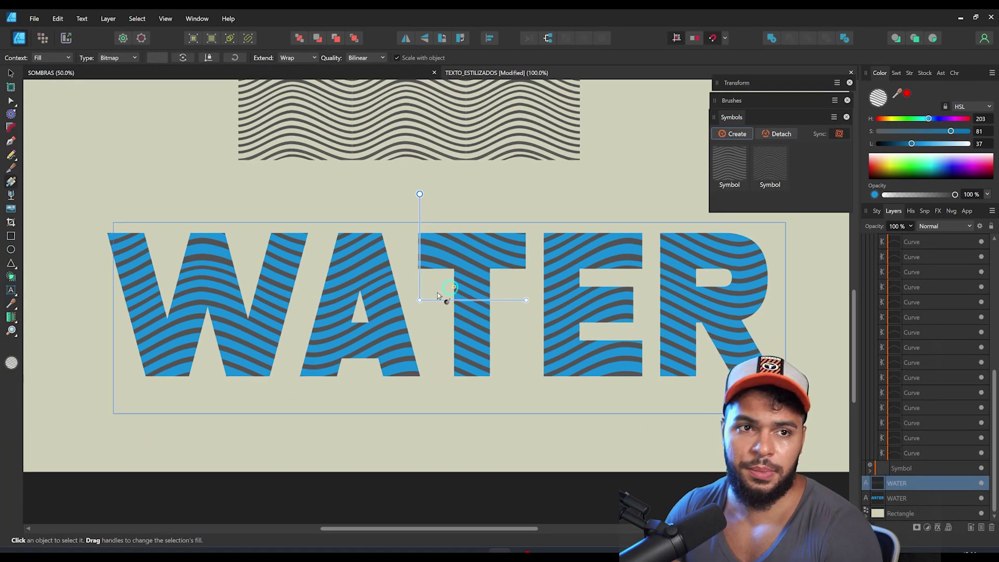
pyautogui.moveTo(410, 283); pyautogui.dragTo(523, 289)
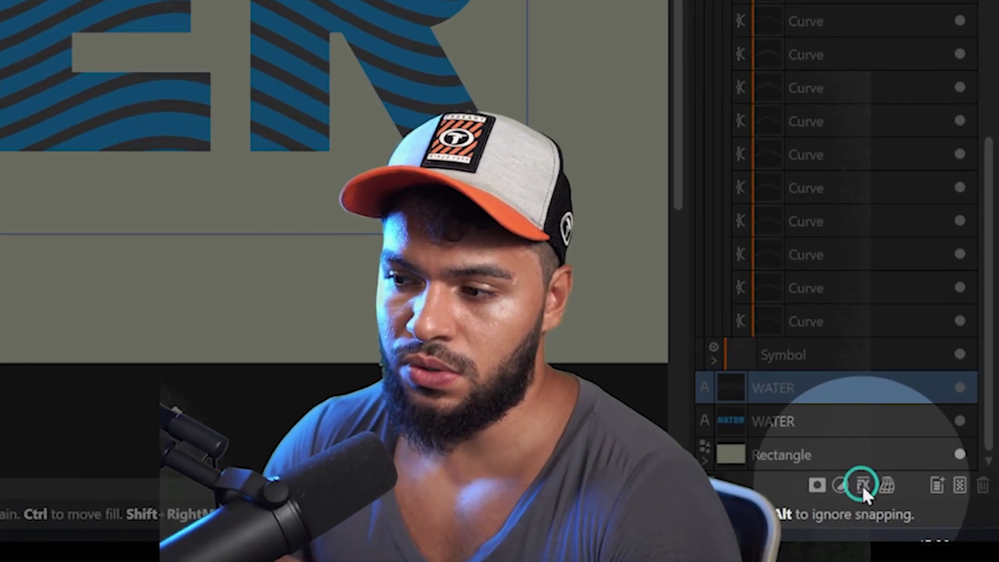
# - Add a Color Overlay layer effect to the wave-filled WATER copy and set its colour to light cyan
pyautogui.click(862, 485)
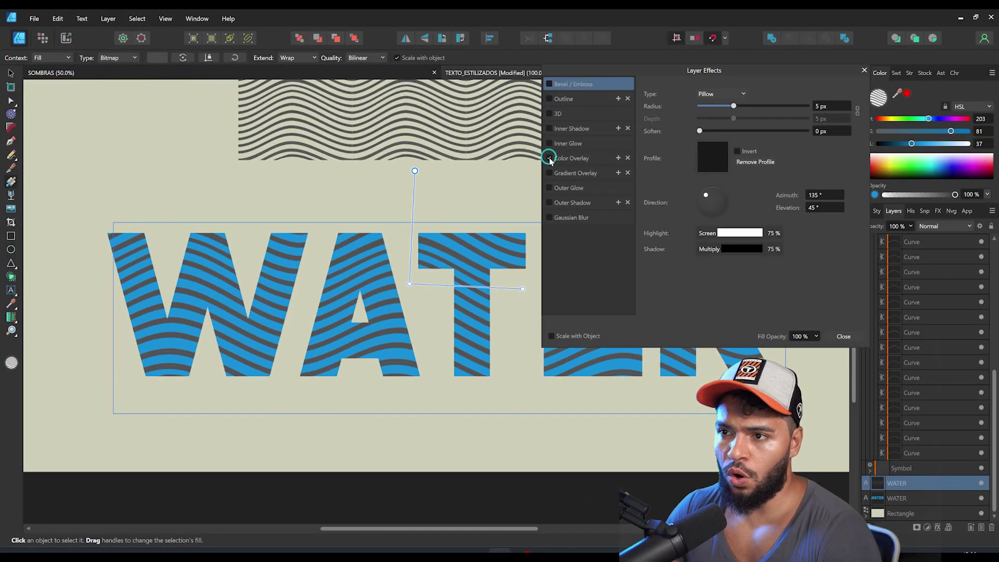
pyautogui.click(549, 157)
pyautogui.click(568, 158)
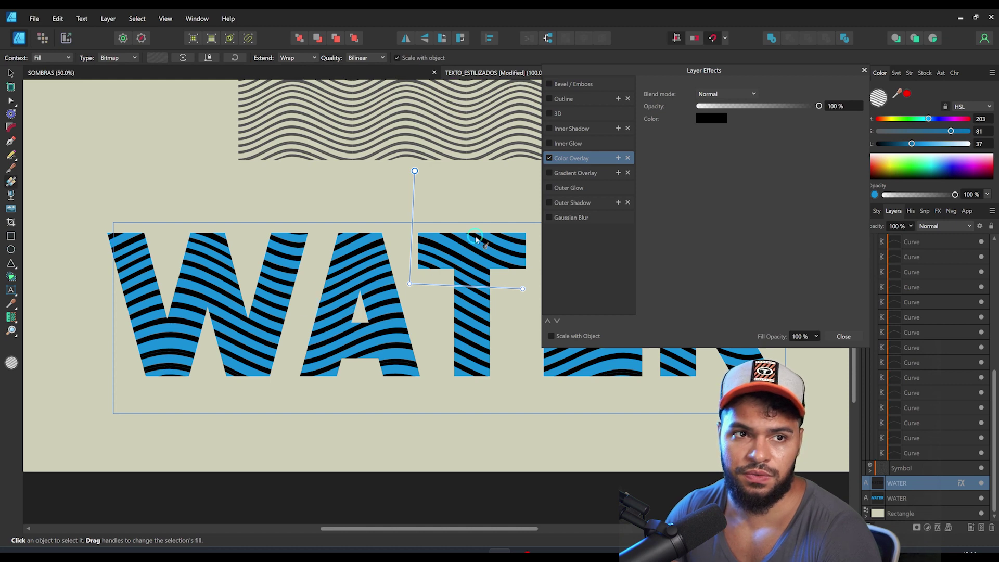
pyautogui.click(715, 119)
pyautogui.moveTo(724, 177); pyautogui.dragTo(759, 179)
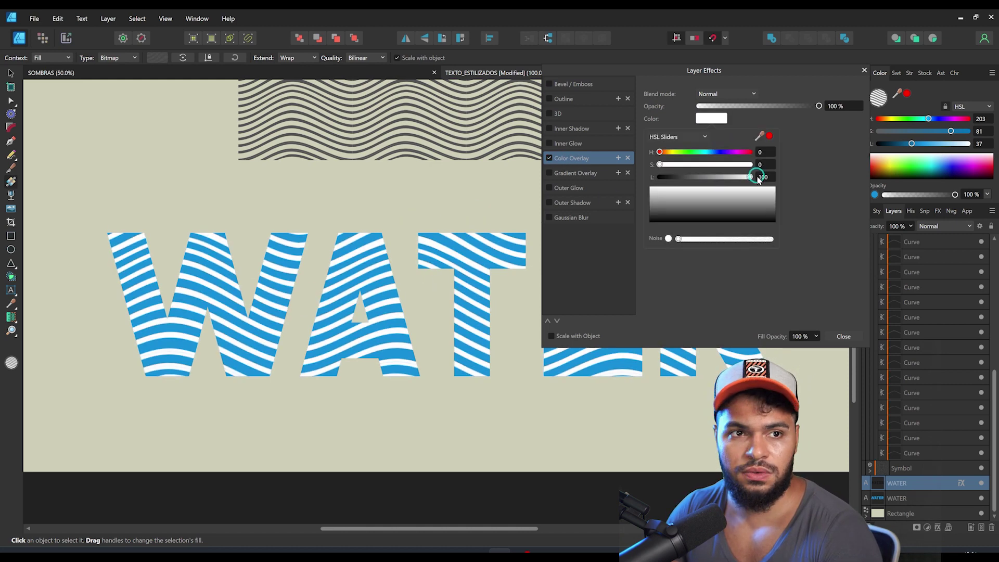
pyautogui.click(709, 152)
pyautogui.click(724, 177)
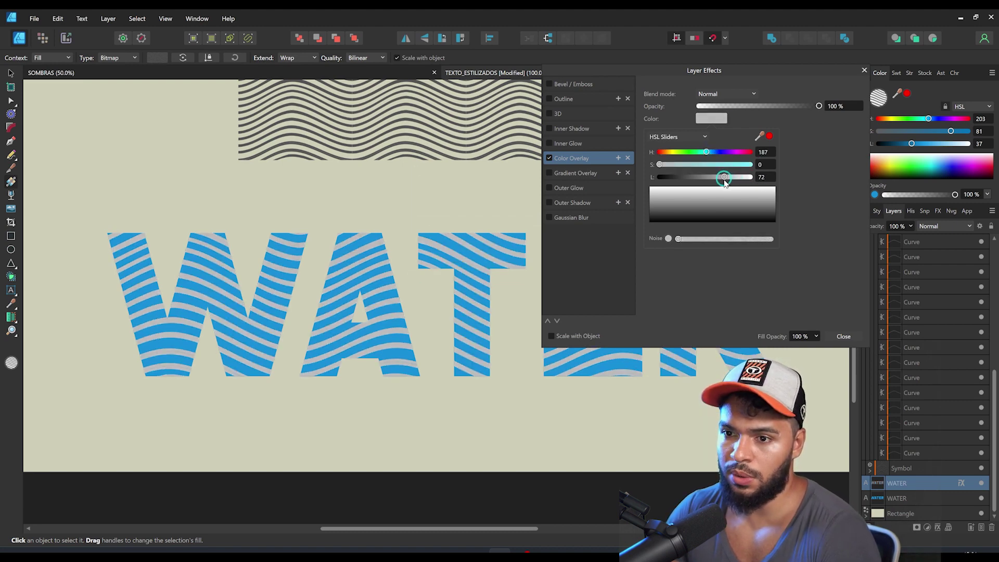
pyautogui.moveTo(720, 165)
pyautogui.mouseDown()
pyautogui.moveTo(746, 164)
pyautogui.moveTo(708, 156)
pyautogui.mouseUp()
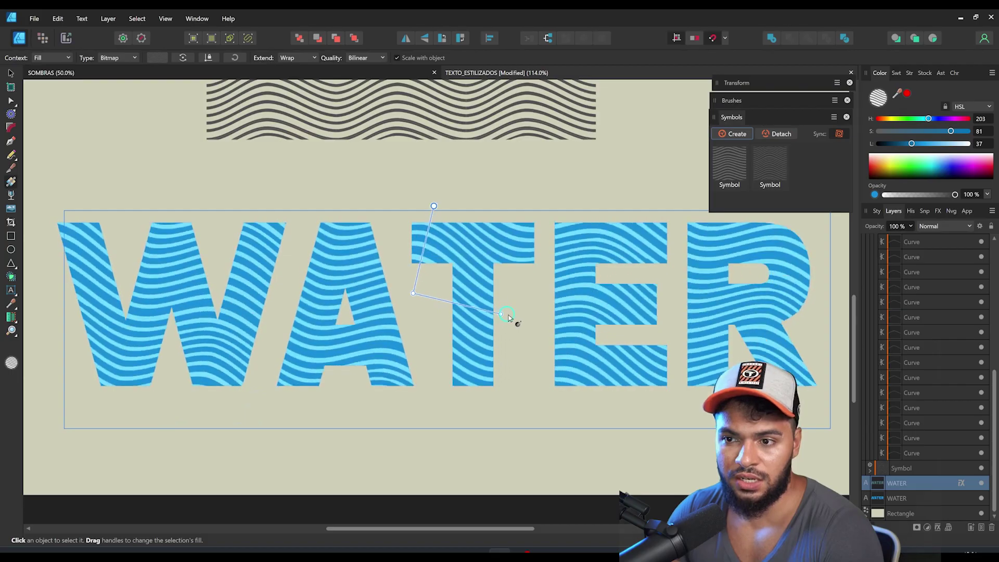
# - Enlarge the wave bitmap fill and tilt it so the stripes run thicker and diagonally across the letters
pyautogui.moveTo(511, 317); pyautogui.dragTo(633, 263)
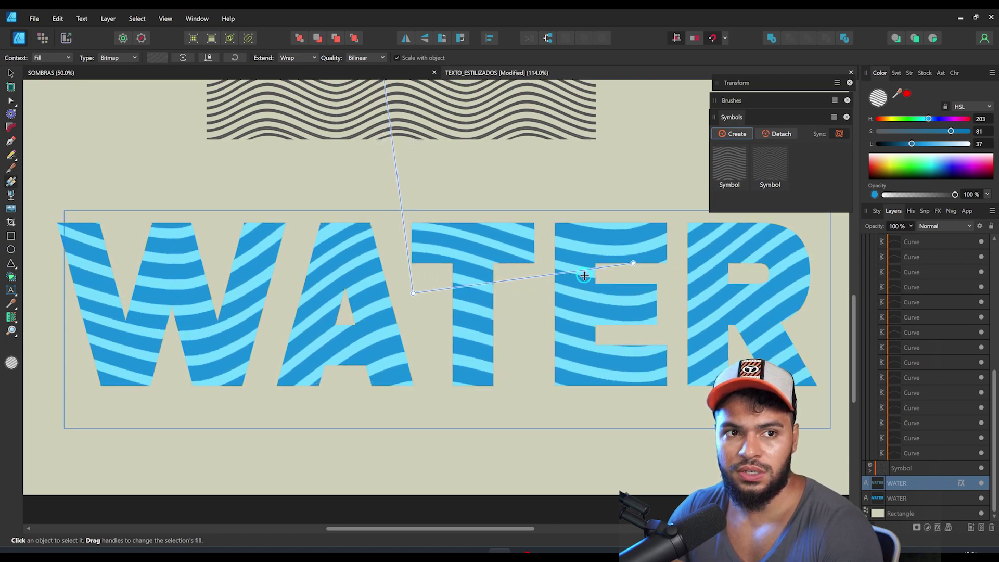
pyautogui.press('z')
pyautogui.keyDown('alt'); pyautogui.click(571, 279); pyautogui.keyUp('alt')
pyautogui.click(567, 290)
pyautogui.moveTo(486, 282); pyautogui.dragTo(473, 290)
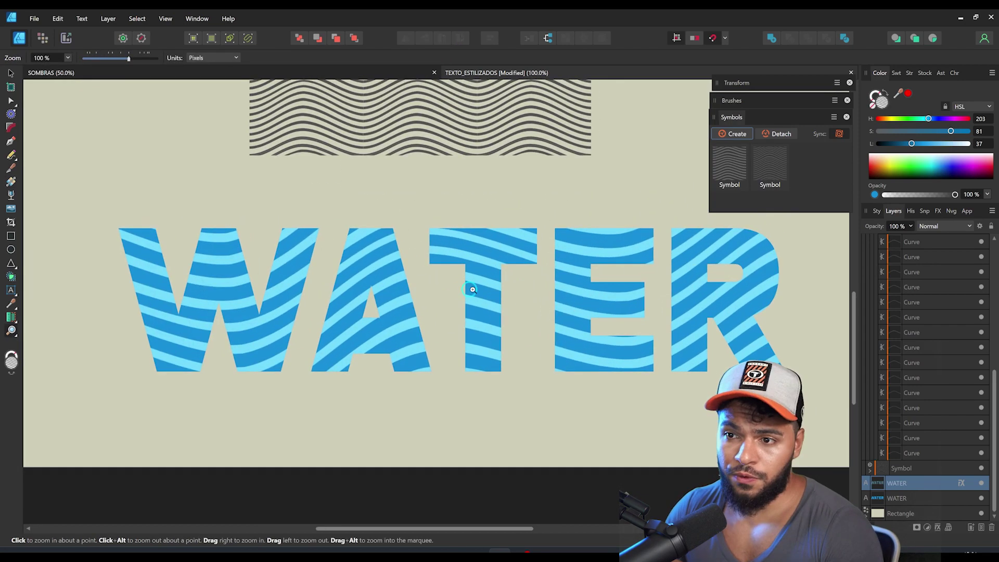
# - Hide the blue WATER text beneath the wave stripes
pyautogui.scroll(1, 473, 289)
pyautogui.press('v')
pyautogui.click(904, 498)
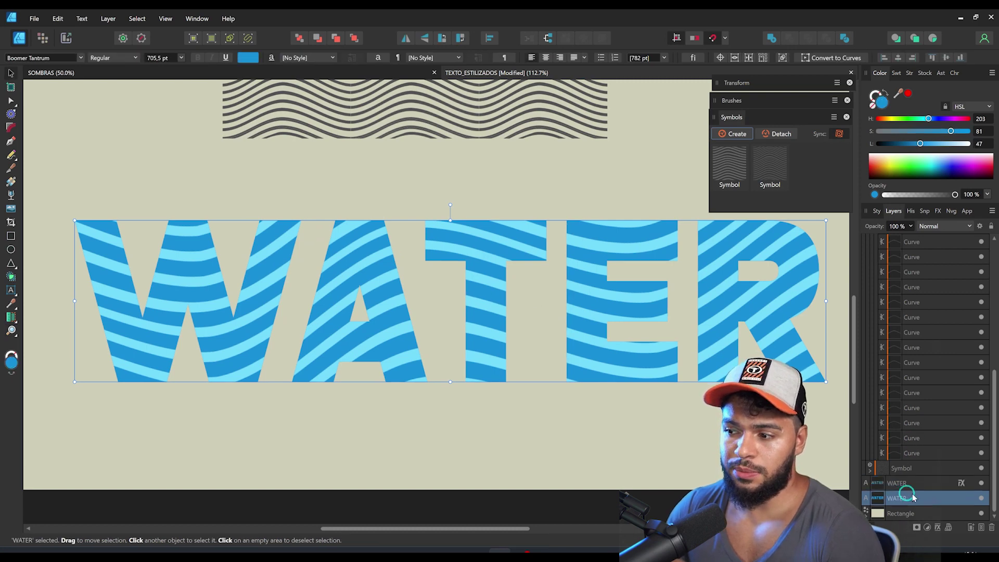
pyautogui.click(982, 499)
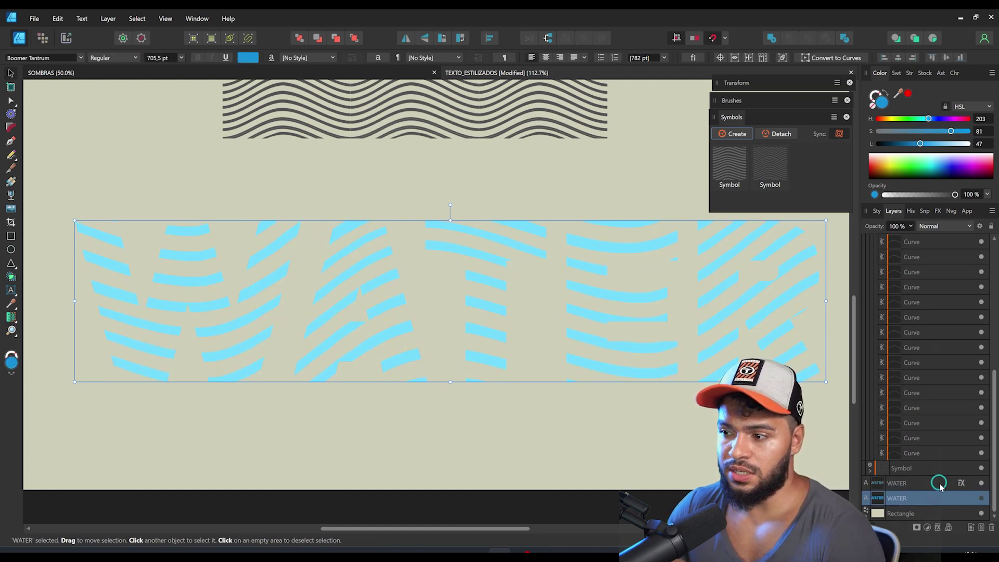
# - Darken the stripes' Color Overlay to near black with a lightness of 2
pyautogui.click(961, 483)
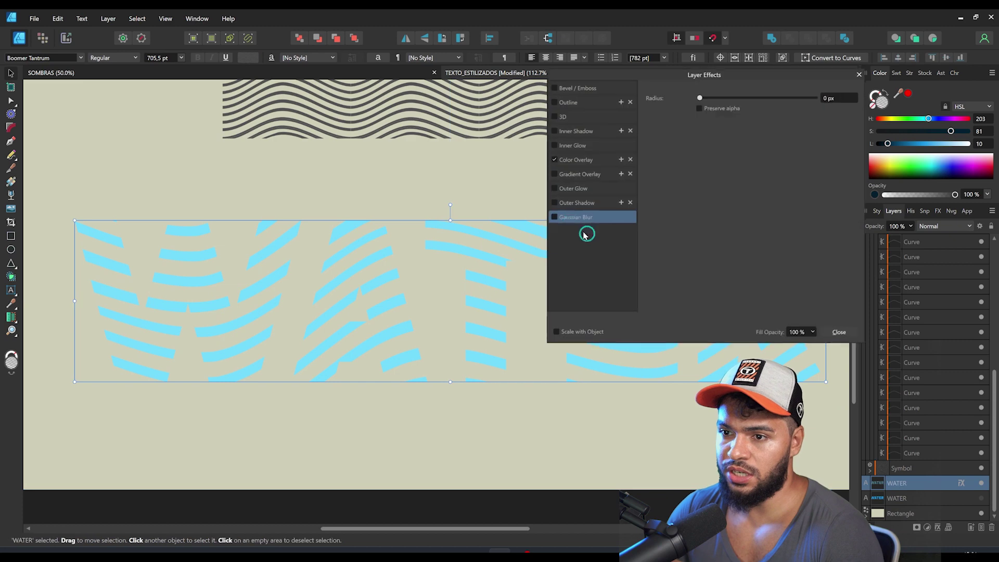
pyautogui.click(570, 160)
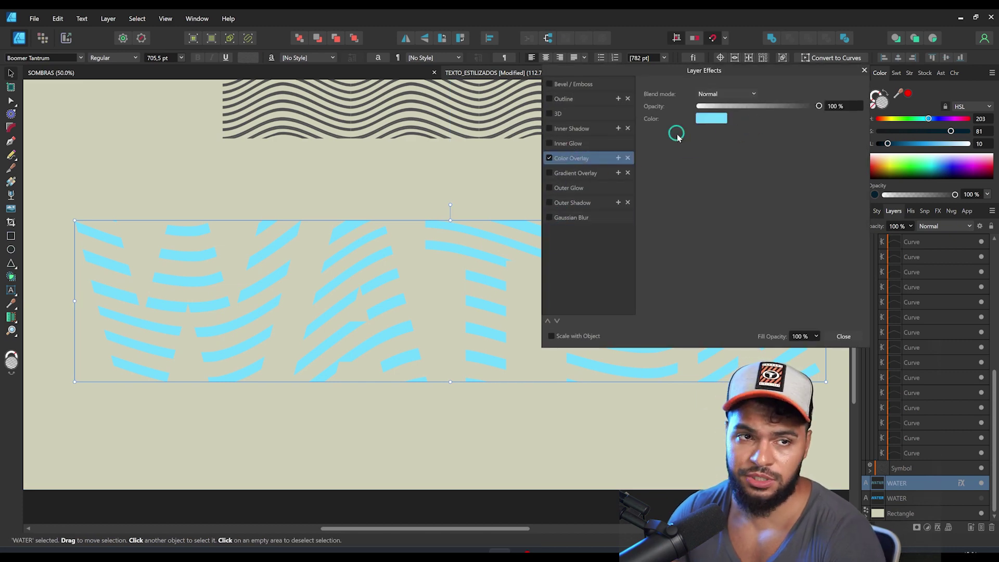
pyautogui.click(699, 119)
pyautogui.moveTo(677, 177); pyautogui.dragTo(660, 178)
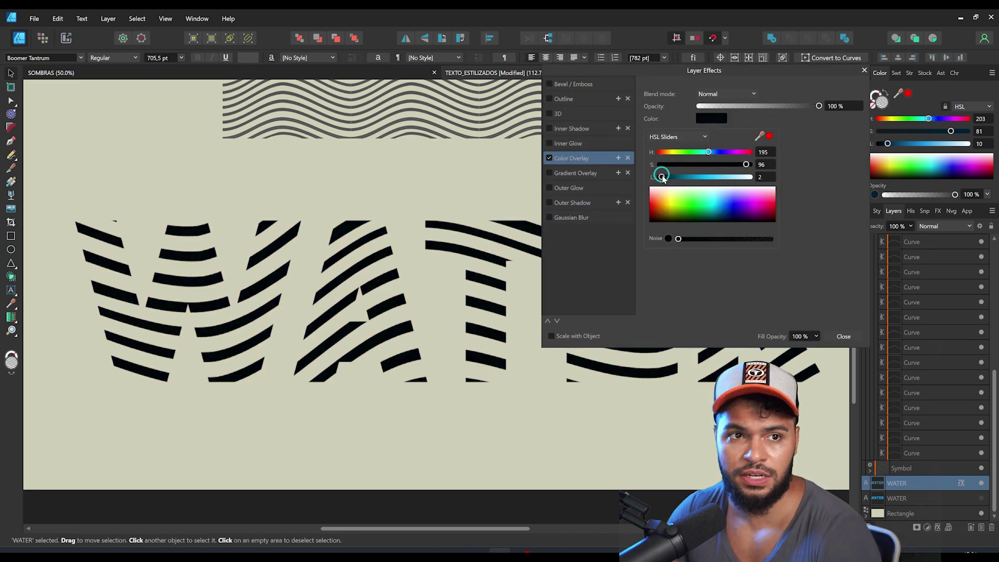
pyautogui.click(846, 336)
pyautogui.moveTo(590, 323); pyautogui.dragTo(424, 323)
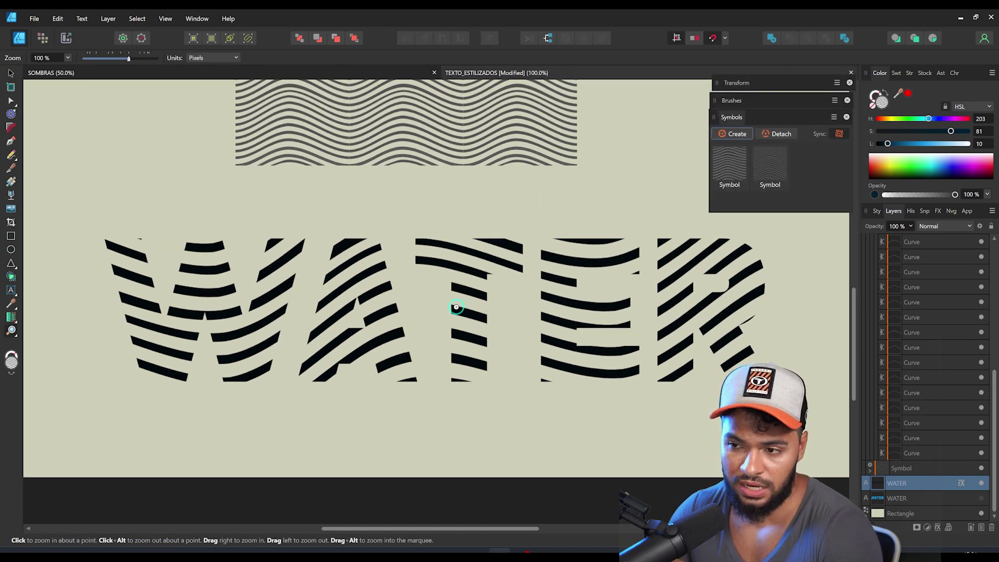
# - Set the stripes' Color Overlay to white and show the lower WATER text in red with hue 0
pyautogui.moveTo(457, 307); pyautogui.dragTo(478, 310)
pyautogui.click(936, 527)
pyautogui.click(709, 118)
pyautogui.click(716, 177)
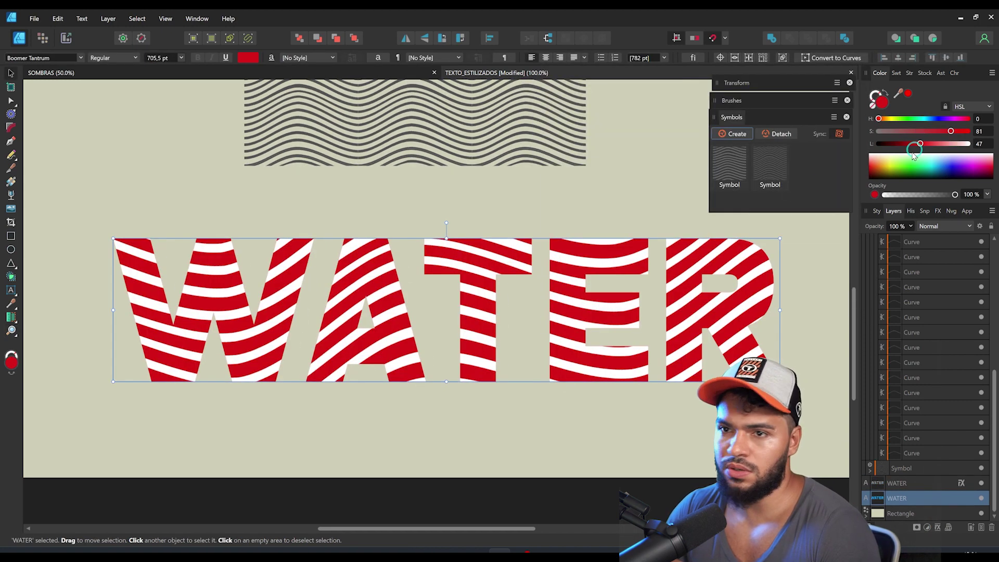
# - Enlarge and straighten the bitmap fill of the striped WATER copy into wider waves
pyautogui.click(905, 483)
pyautogui.press('g')
pyautogui.moveTo(413, 296); pyautogui.dragTo(750, 297)
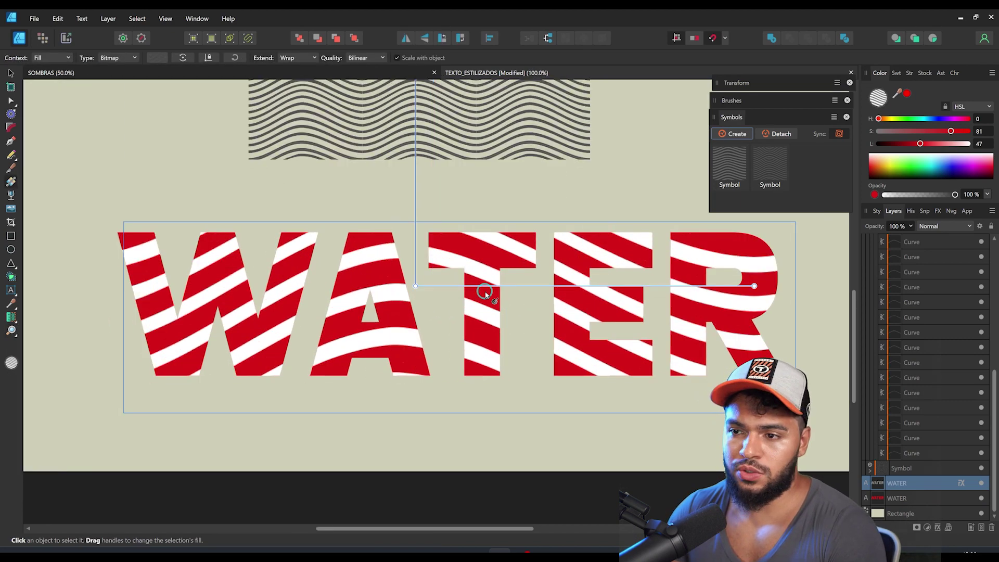
pyautogui.click(471, 292)
# - Undo the wave fill resizing and the colour changes back to light cyan stripes over blue text
pyautogui.hotkey('ctrl', 'z')
pyautogui.hotkey('ctrl', 'z')
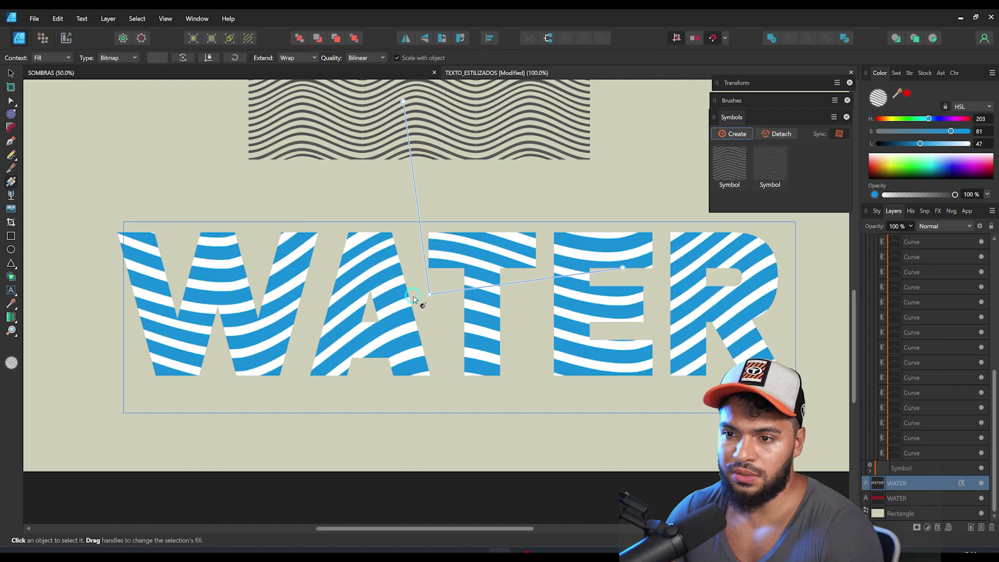
pyautogui.click(452, 294)
pyautogui.click(451, 294)
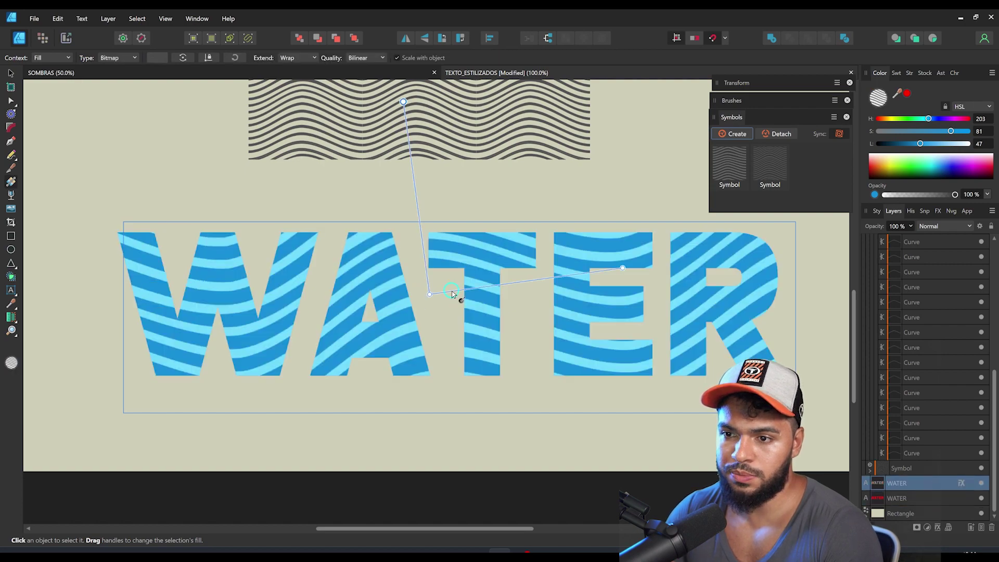
pyautogui.click(459, 295)
# - Apply a vertical linear gradient to the lower WATER text, from blue down to dark blue with H 217, S 100, L 32
pyautogui.click(728, 119)
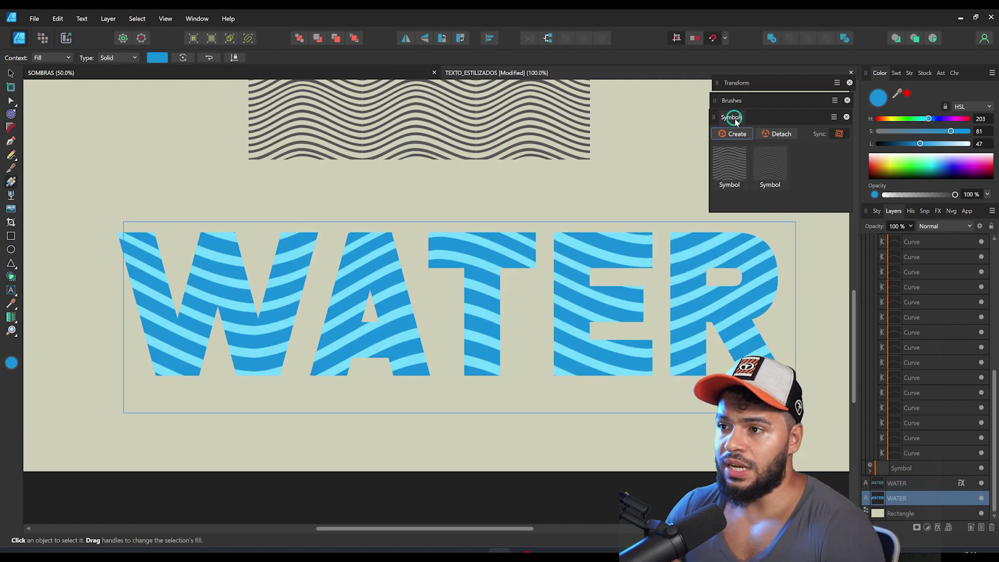
pyautogui.click(733, 118)
pyautogui.press('space')
pyautogui.moveTo(466, 336); pyautogui.dragTo(440, 279)
pyautogui.moveTo(446, 240); pyautogui.dragTo(454, 349)
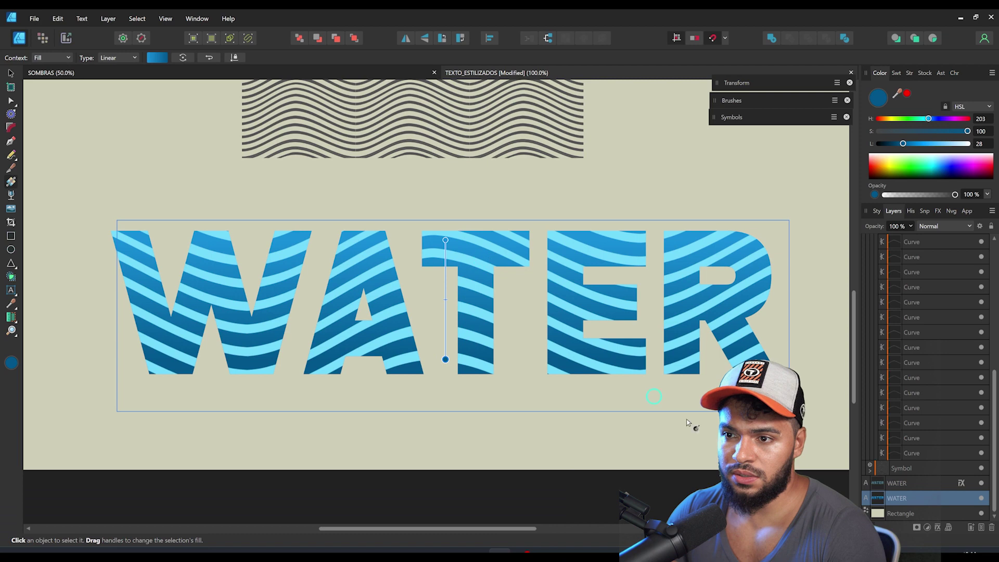
pyautogui.moveTo(929, 118); pyautogui.dragTo(933, 119)
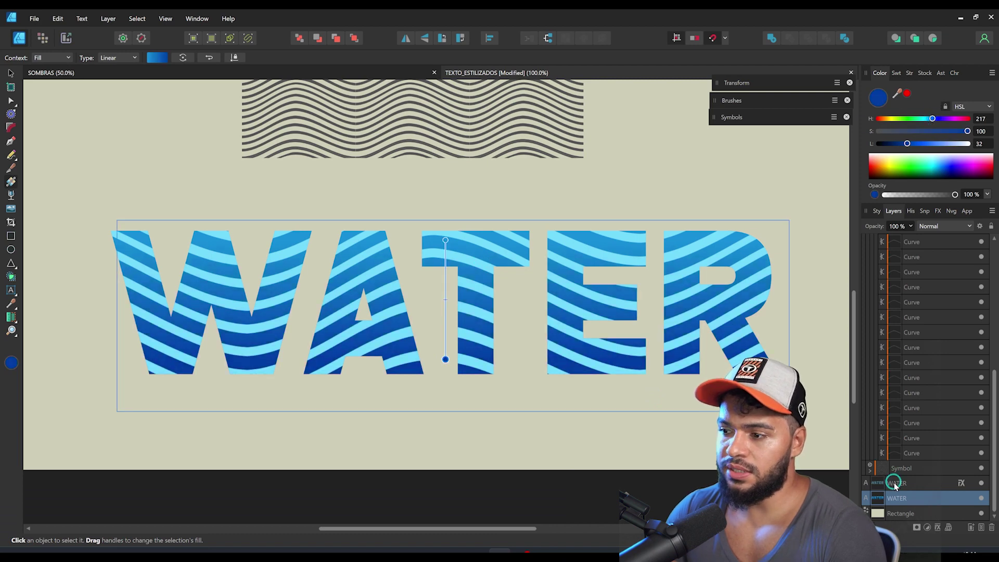
# - Shift the striped WATER copy slightly left so its stripes are offset from the gradient letters
pyautogui.click(905, 484)
pyautogui.press('v')
pyautogui.moveTo(479, 321); pyautogui.dragTo(495, 309)
pyautogui.hotkey('ctrl', 'z')
pyautogui.moveTo(494, 295); pyautogui.dragTo(480, 304)
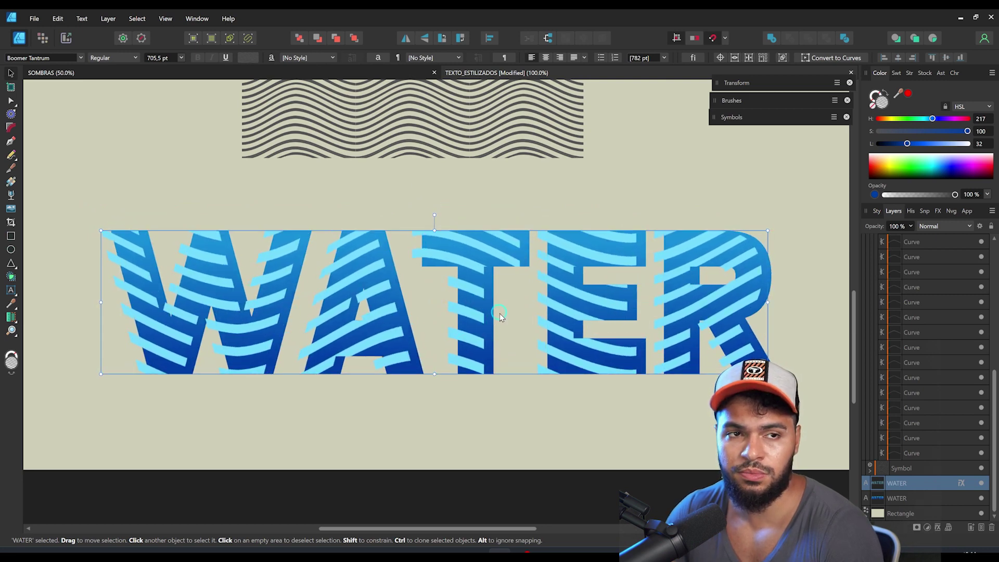
pyautogui.scroll(2, 520, 312)
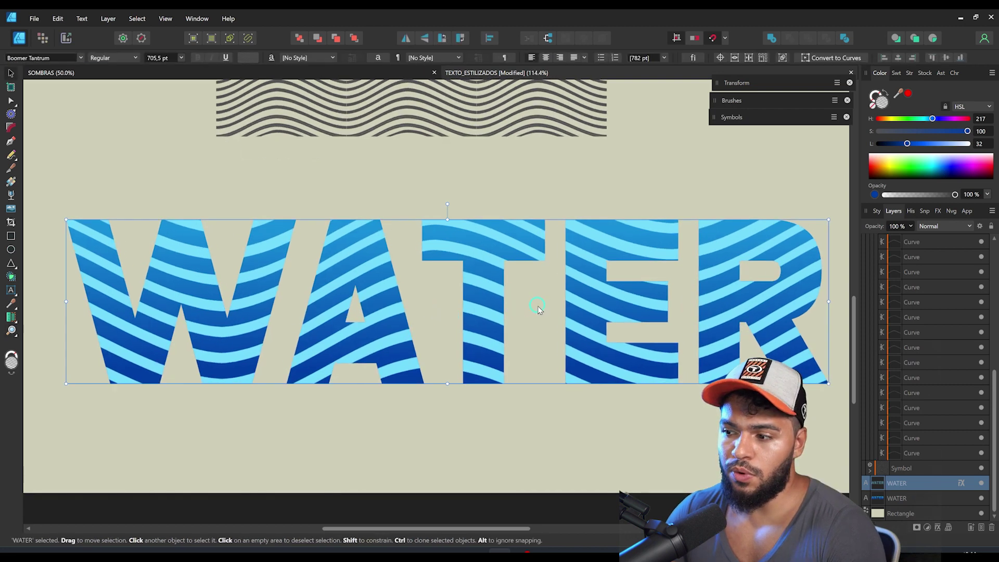
# - Clip the offset striped WATER copy inside the gradient WATER text by nesting its layer within it
pyautogui.scroll(10, 530, 309)
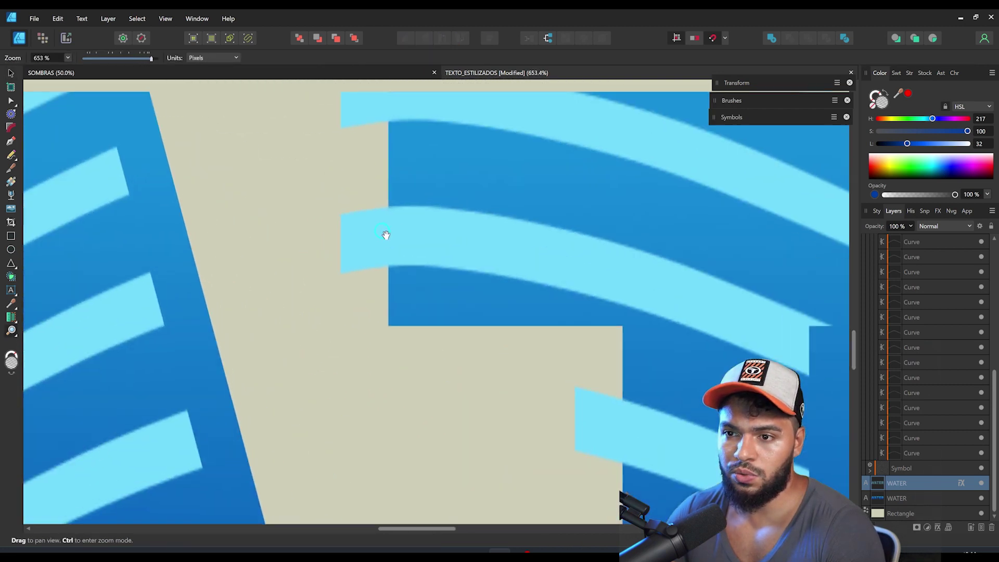
pyautogui.moveTo(386, 235); pyautogui.dragTo(393, 260)
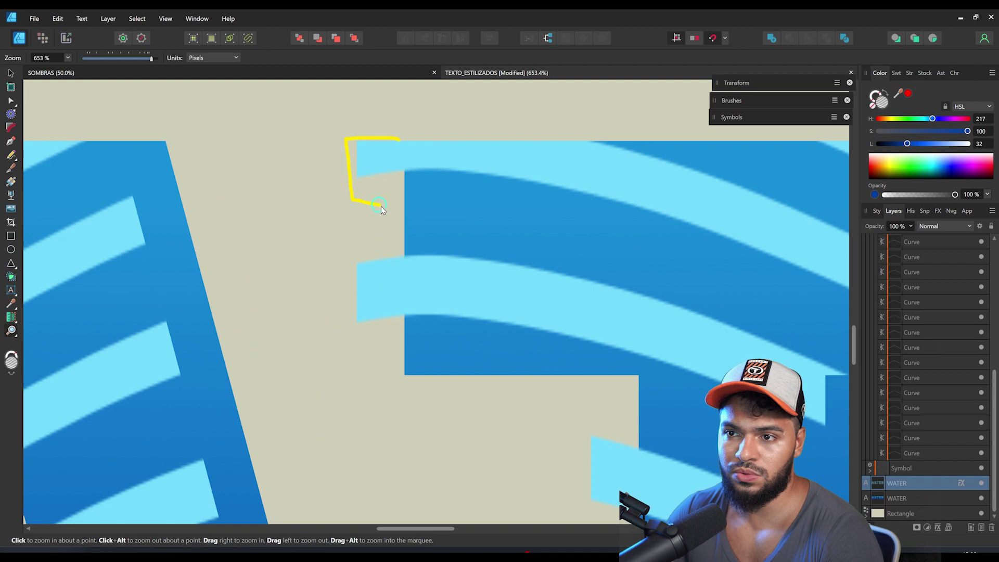
pyautogui.moveTo(487, 238); pyautogui.dragTo(168, 290)
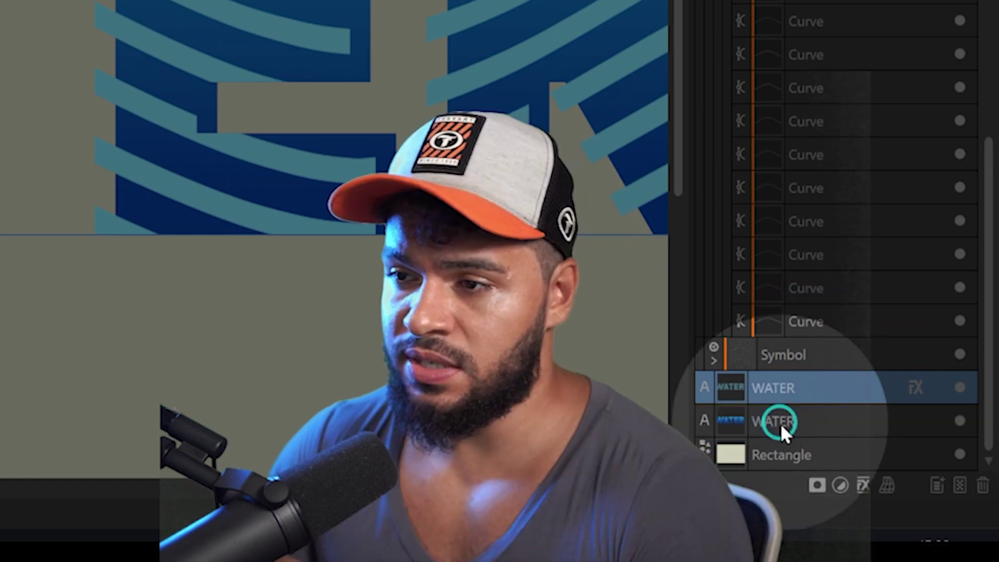
pyautogui.click(781, 423)
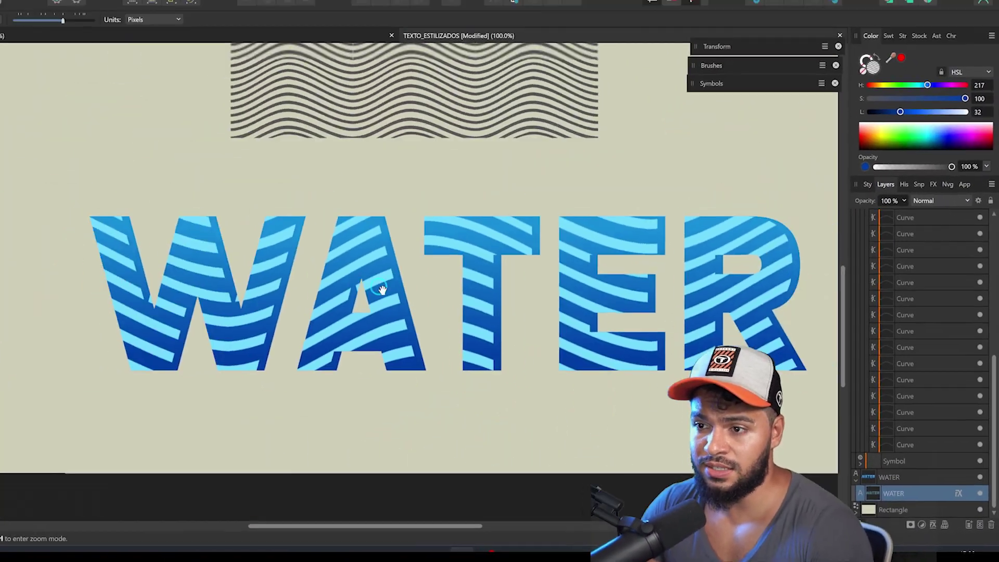
# - Shift the clipped striped WATER copy into alignment with the gradient letters, and fade its stripes downward with a vertical linear transparency starting above the letters
pyautogui.moveTo(382, 290); pyautogui.dragTo(314, 294)
pyautogui.moveTo(547, 290); pyautogui.dragTo(562, 292)
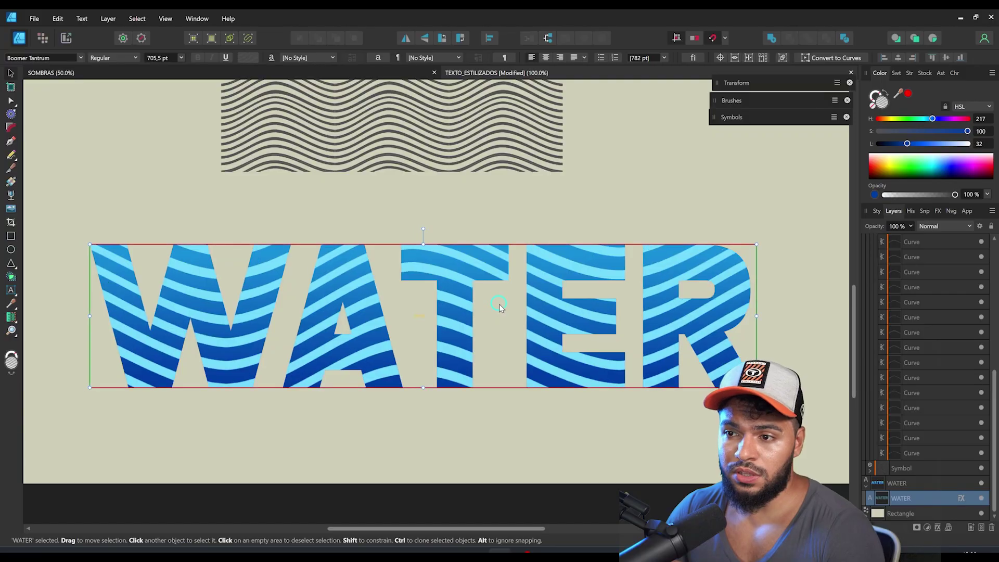
pyautogui.scroll(1, 323, 295)
pyautogui.click(11, 194)
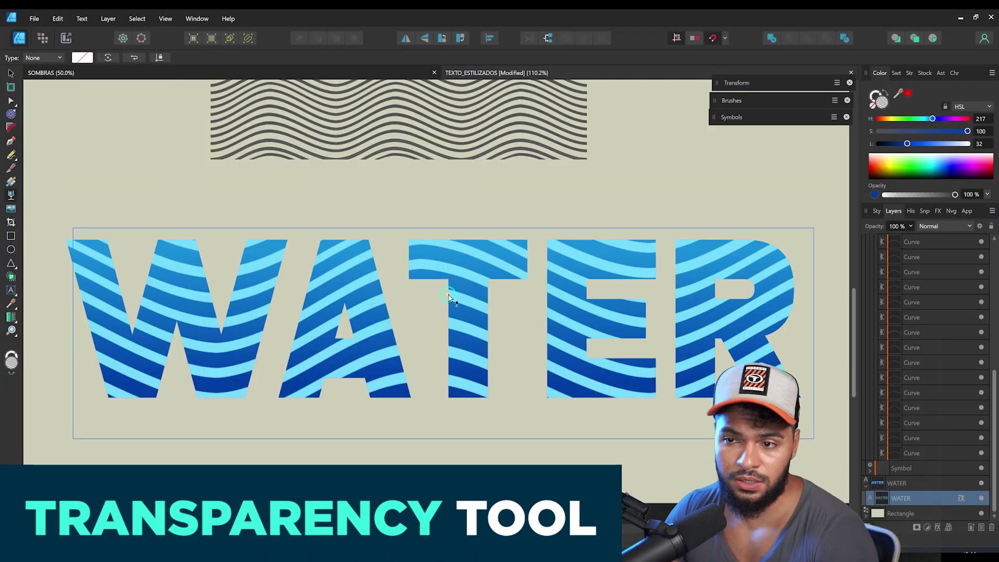
pyautogui.moveTo(417, 239); pyautogui.dragTo(416, 403)
pyautogui.moveTo(417, 239); pyautogui.dragTo(415, 203)
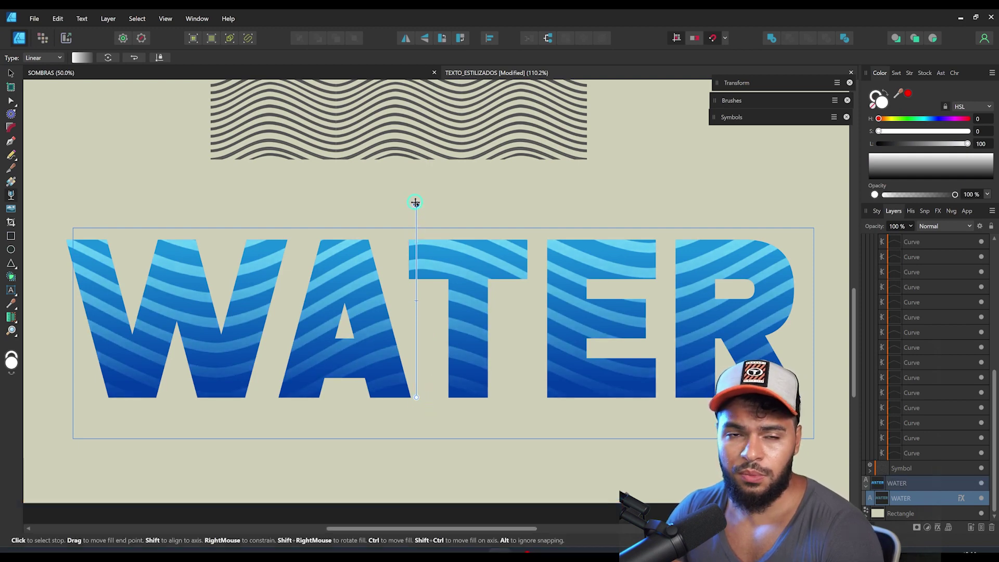
pyautogui.press('z')
pyautogui.moveTo(468, 268); pyautogui.dragTo(388, 336)
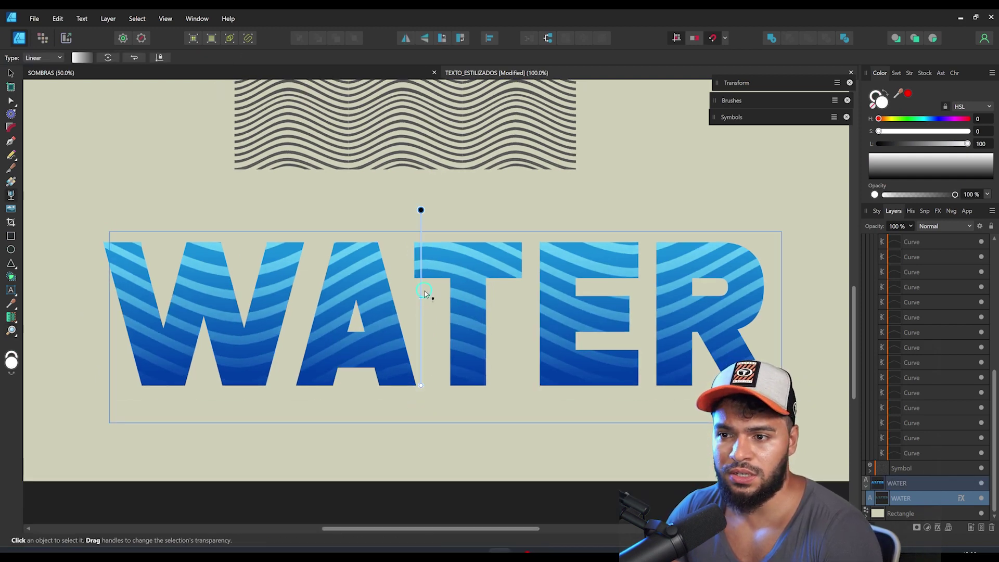
# - Recolour the upper stop of the outer WATER text's gradient to bright cyan with H 182, S 86, L 47
pyautogui.press('g')
pyautogui.moveTo(946, 120); pyautogui.dragTo(926, 122)
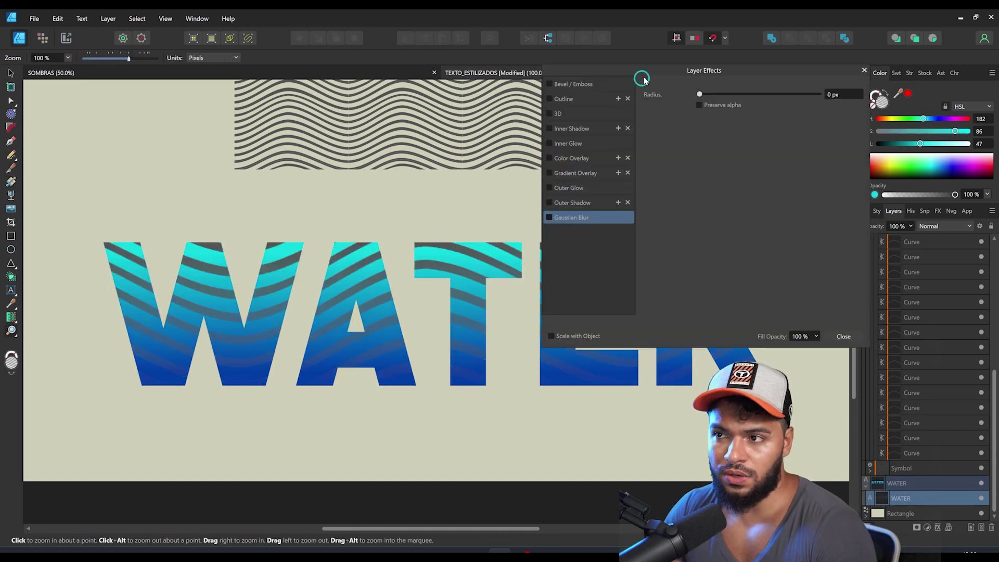
# - Enable a Gradient Overlay layer effect on the clipped striped WATER copy
pyautogui.moveTo(644, 78)
pyautogui.mouseDown()
pyautogui.moveTo(723, 67)
pyautogui.moveTo(784, 113)
pyautogui.mouseUp()
pyautogui.click(742, 161)
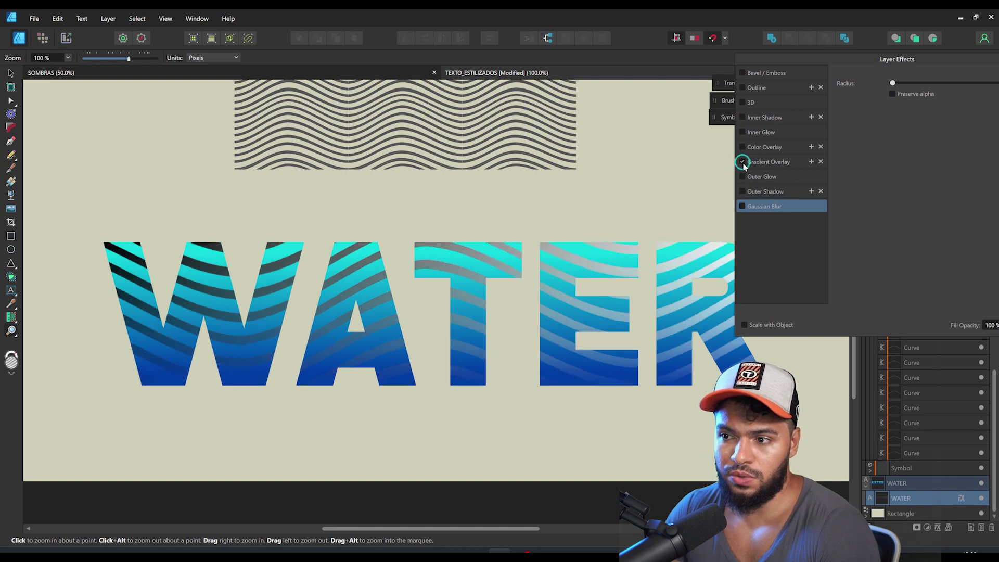